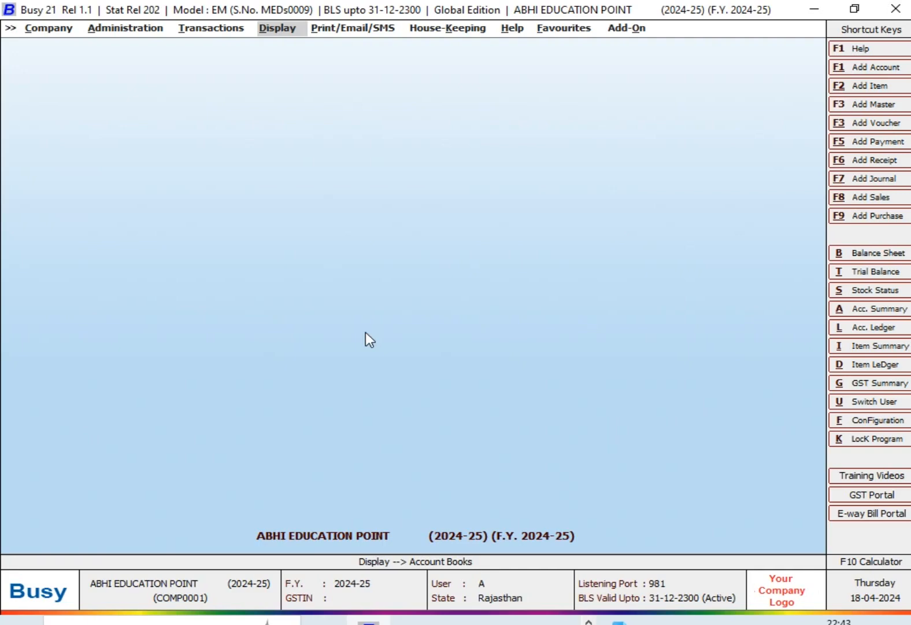
Step: View the standard Sales Register for all parties dated 05-04-2024, then close it
key(Return)
key(Return)
key(Down)
key(Down)
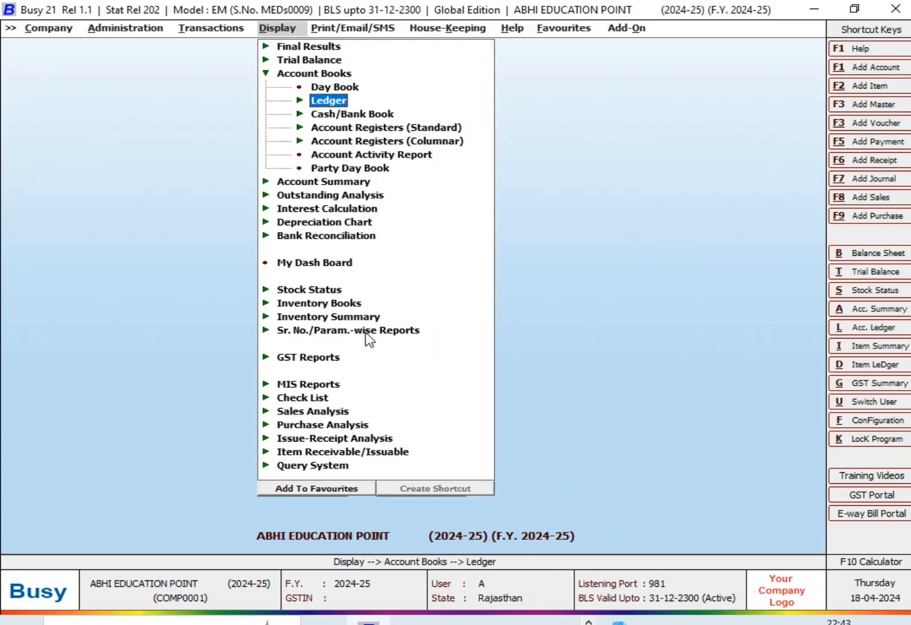
key(Down)
key(Down)
key(Return)
key(Down)
key(Return)
key(Return)
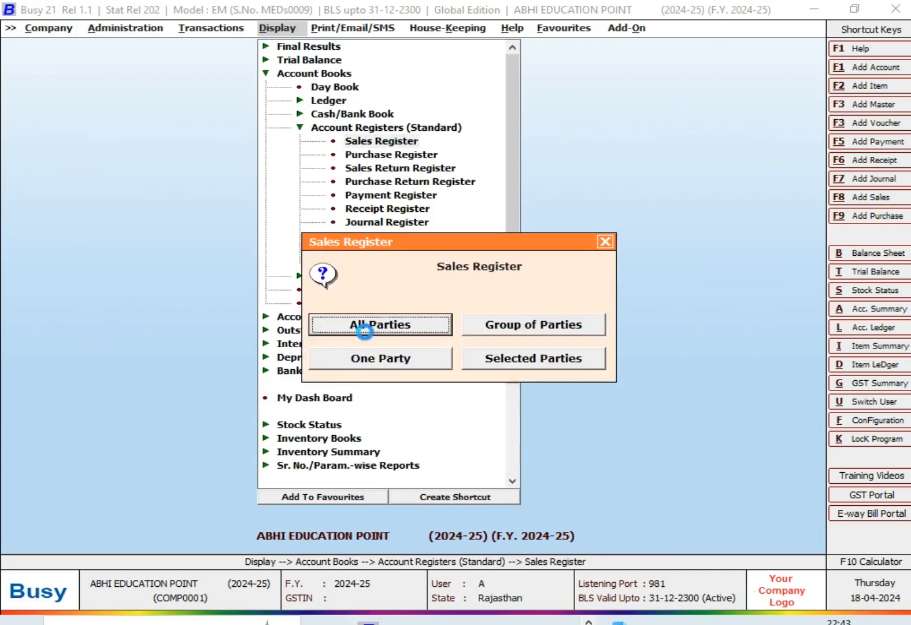
key(Return)
key(Return)
key(F2)
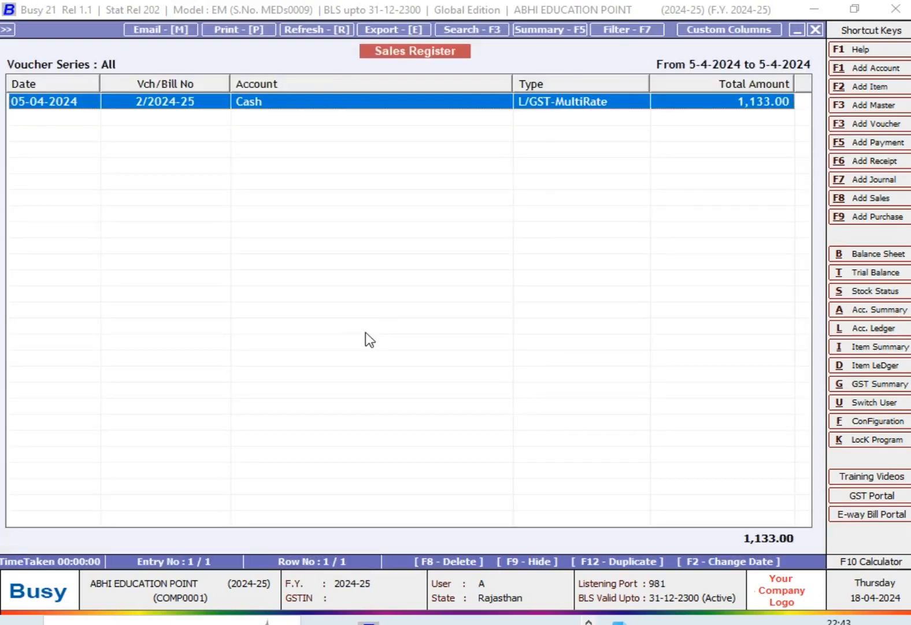
key(Escape)
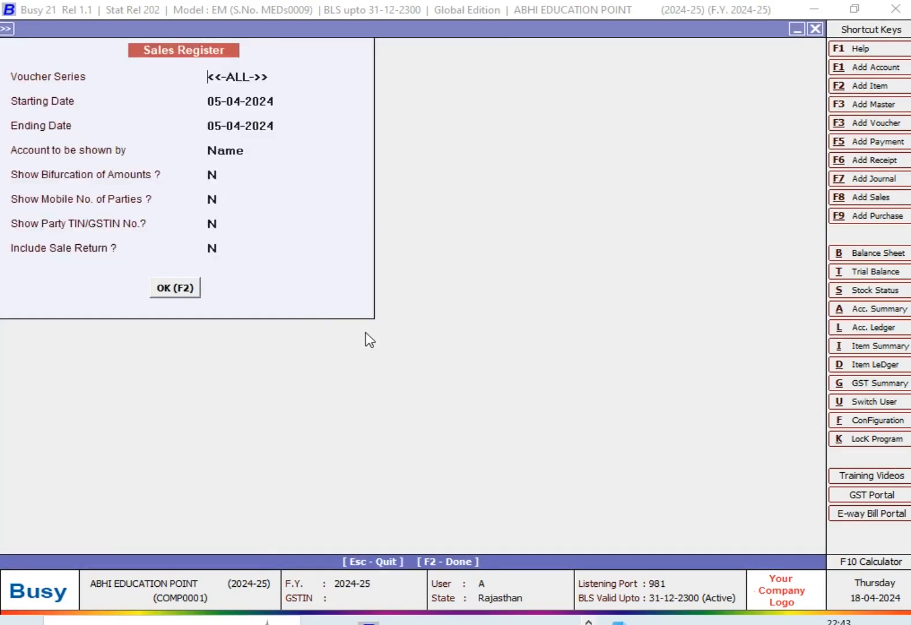
key(Escape)
key(Escape)
key(Escape)
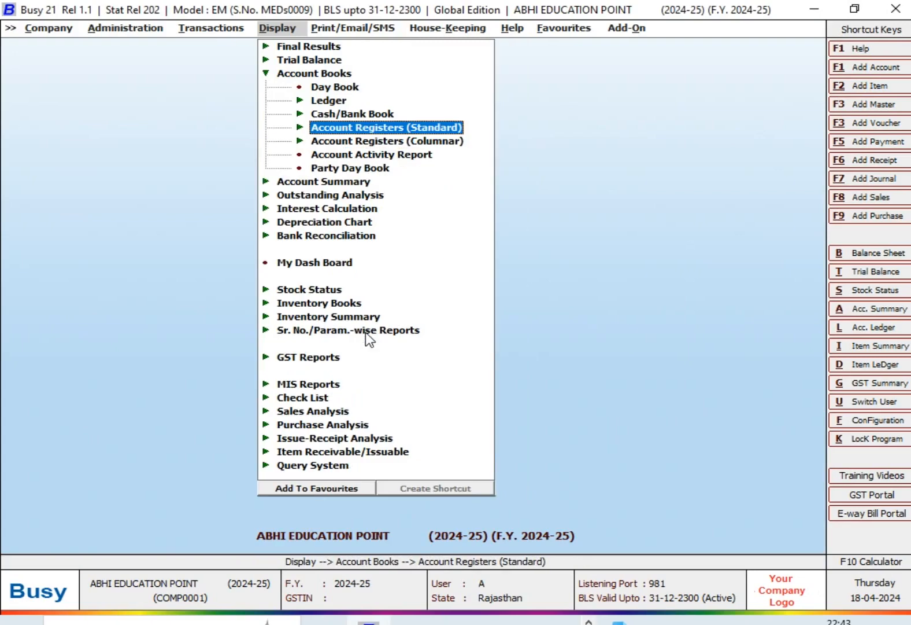
Step: Open the XML data export form for transactions
key(Left)
key(Left)
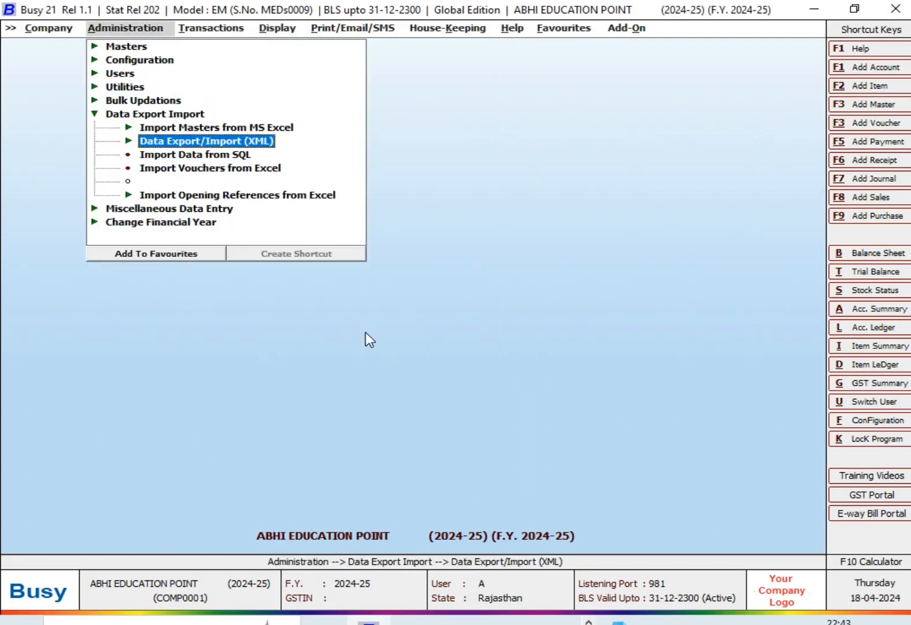
key(F1)
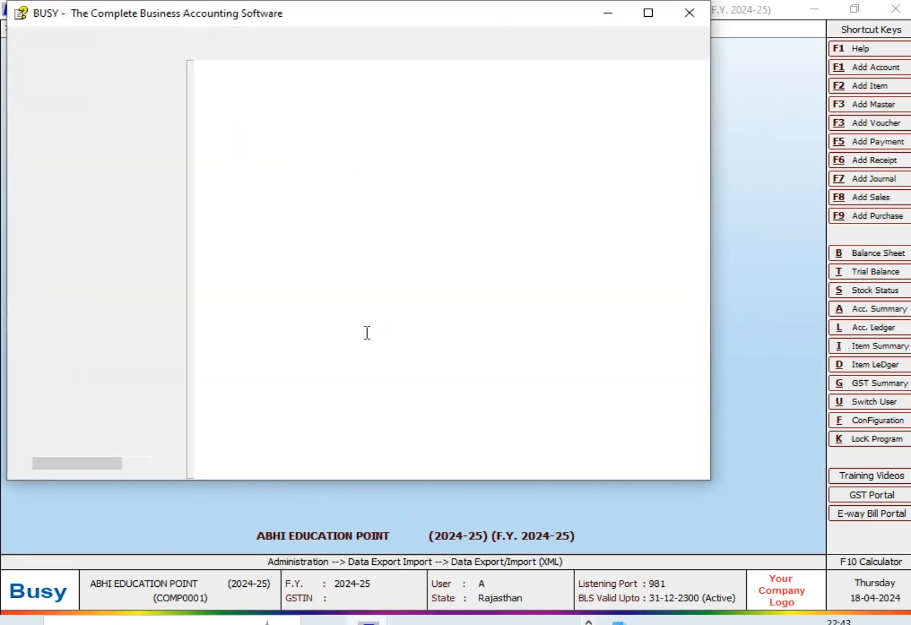
click(689, 12)
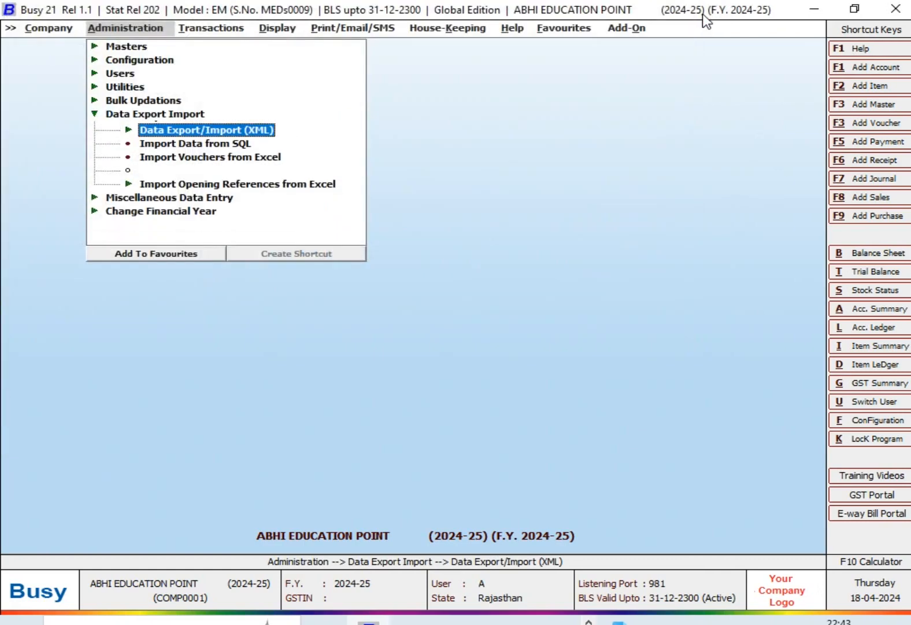
key(Left)
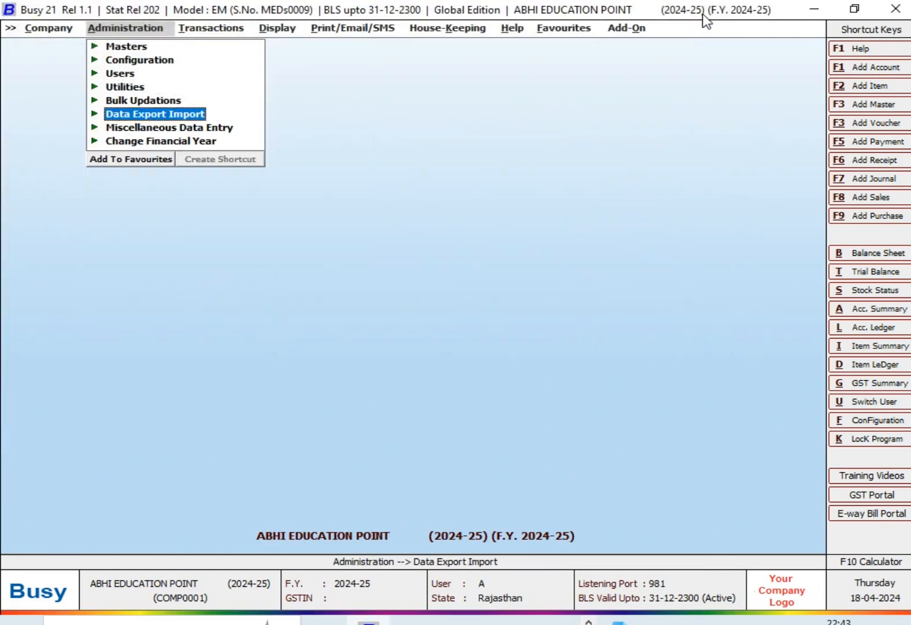
key(Right)
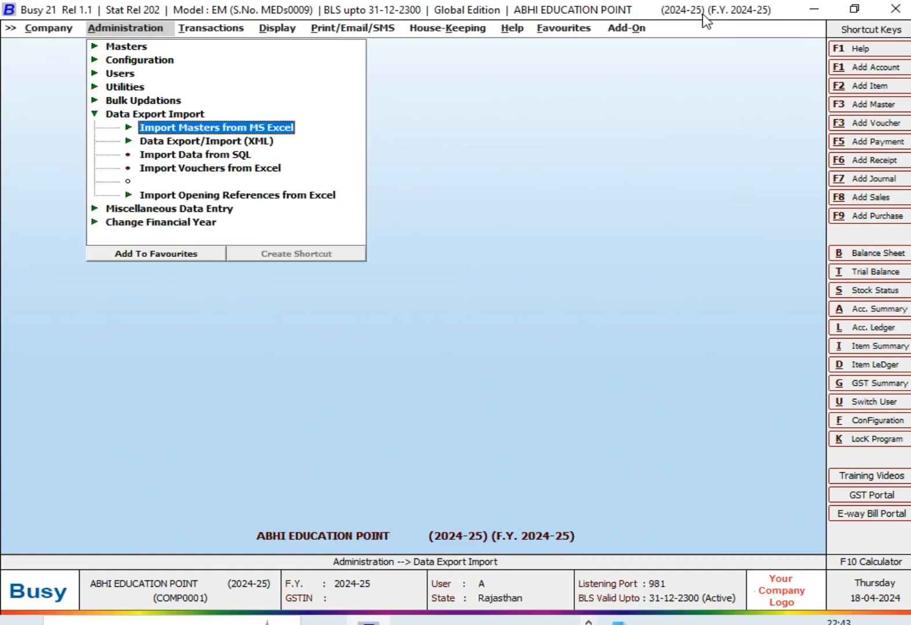
key(Down)
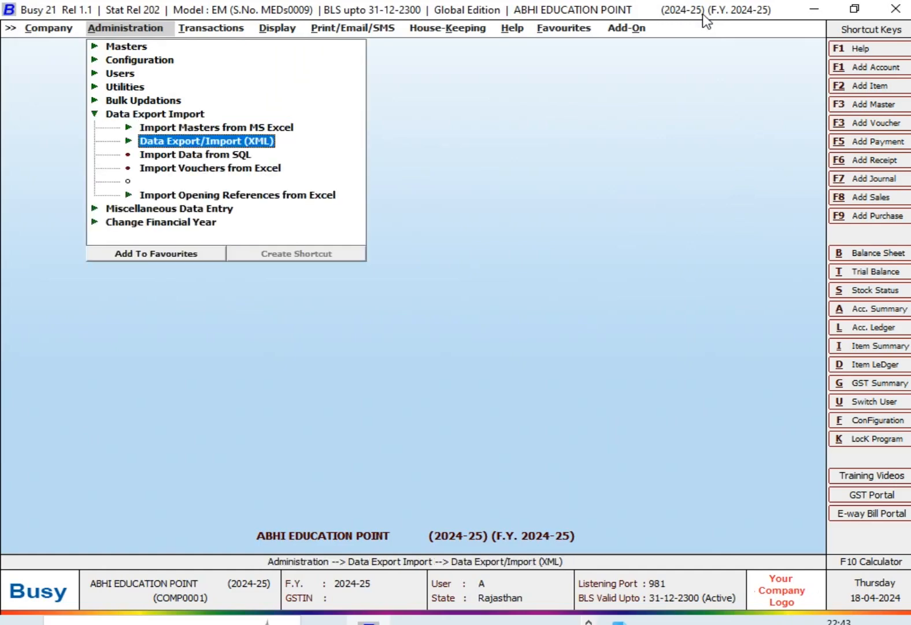
key(Right)
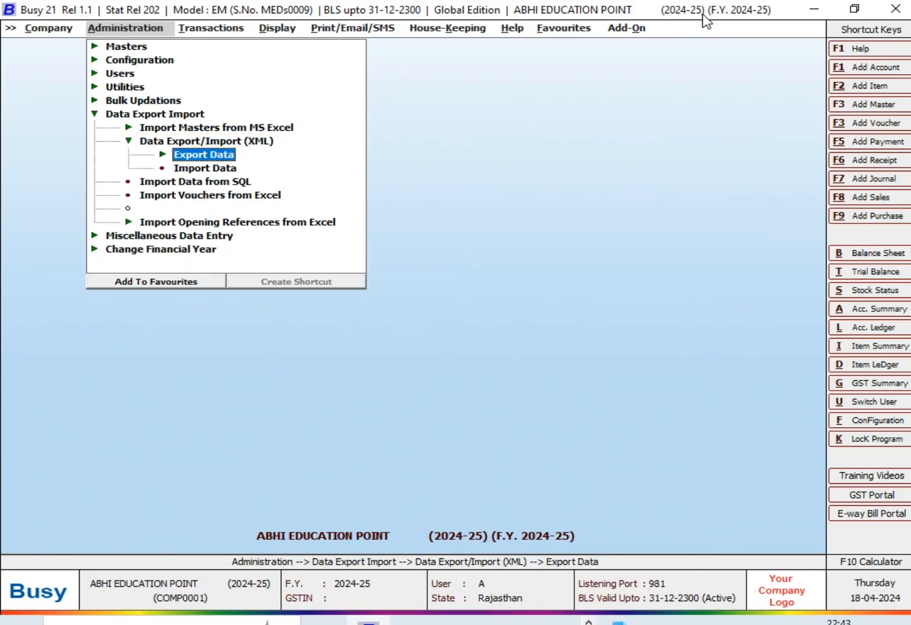
key(Down)
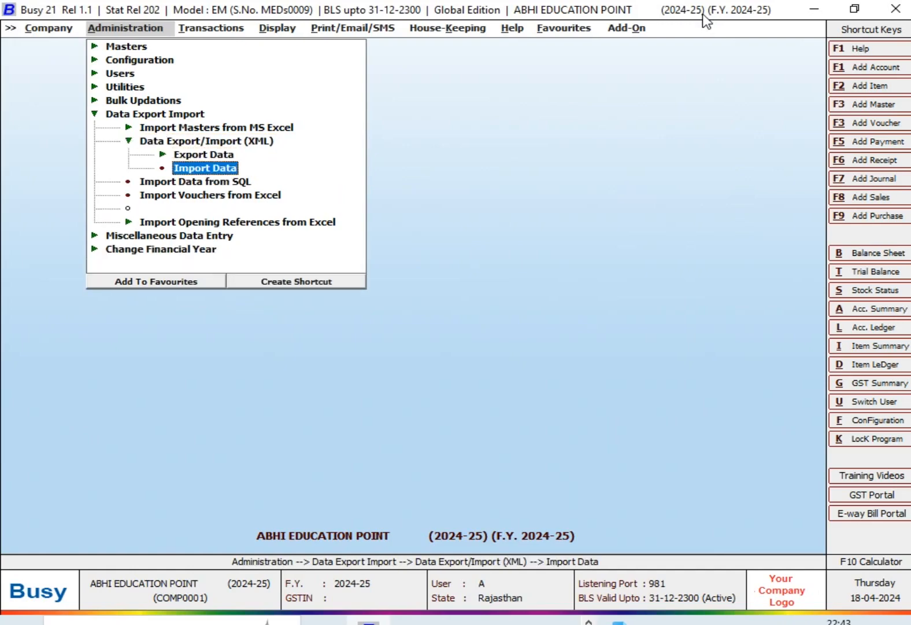
key(Up)
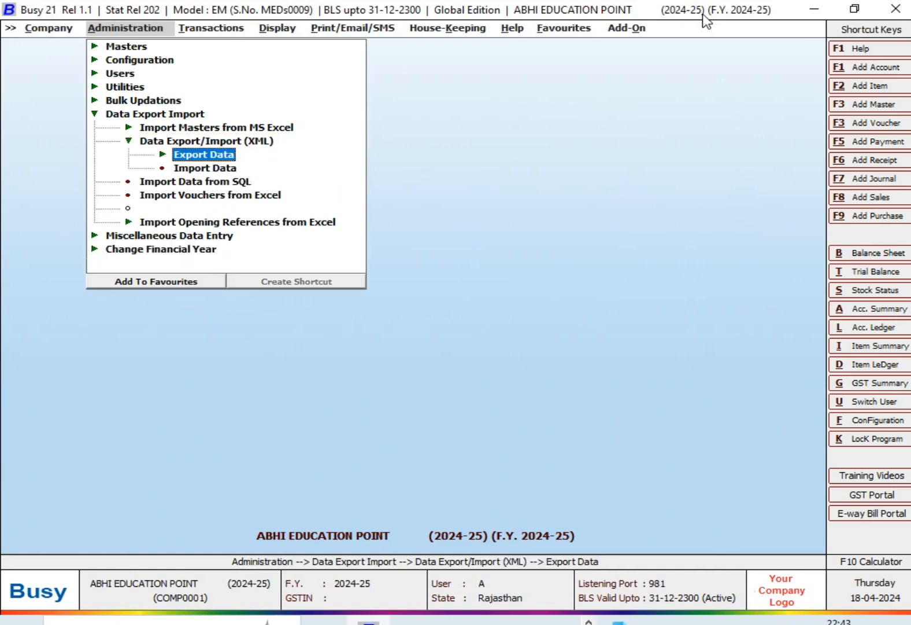
key(Right)
key(Down)
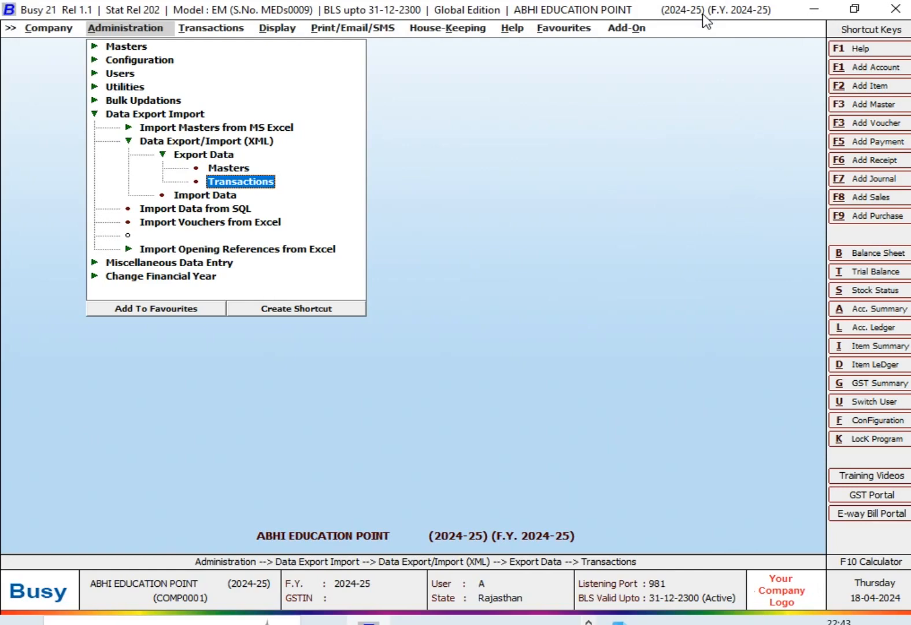
key(Return)
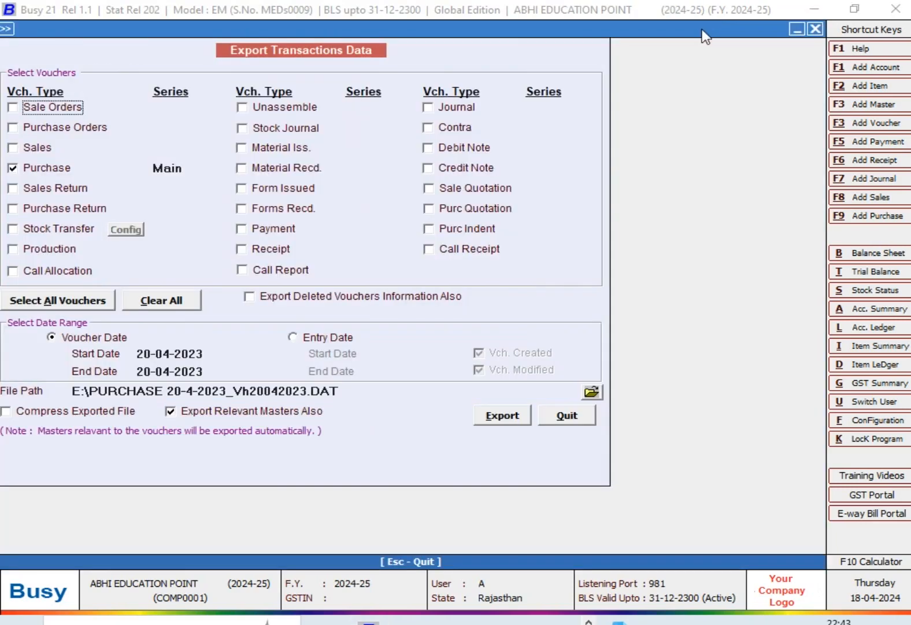
Step: Include Sales vouchers of the Main series in the export and exclude Purchase vouchers
click(15, 150)
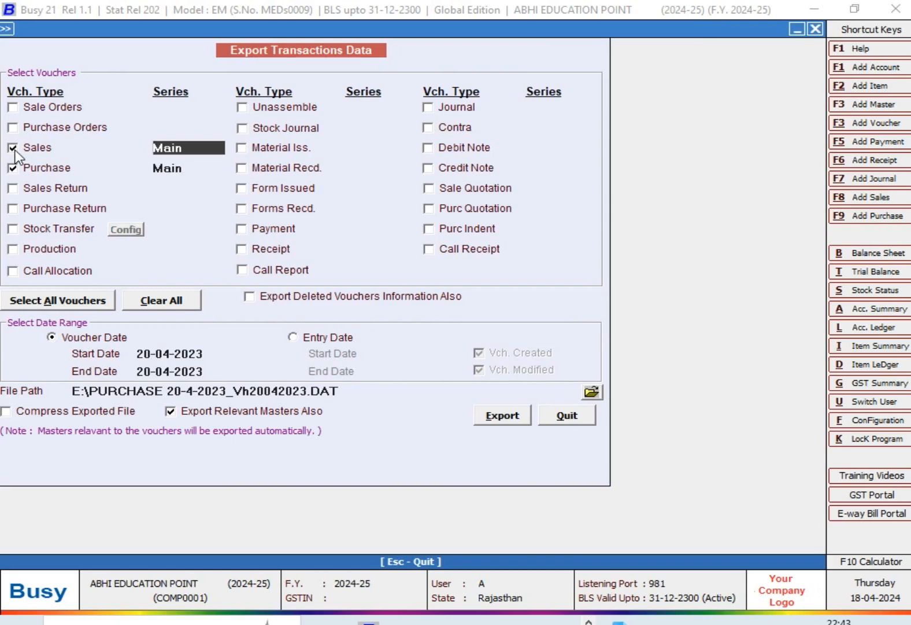
click(13, 168)
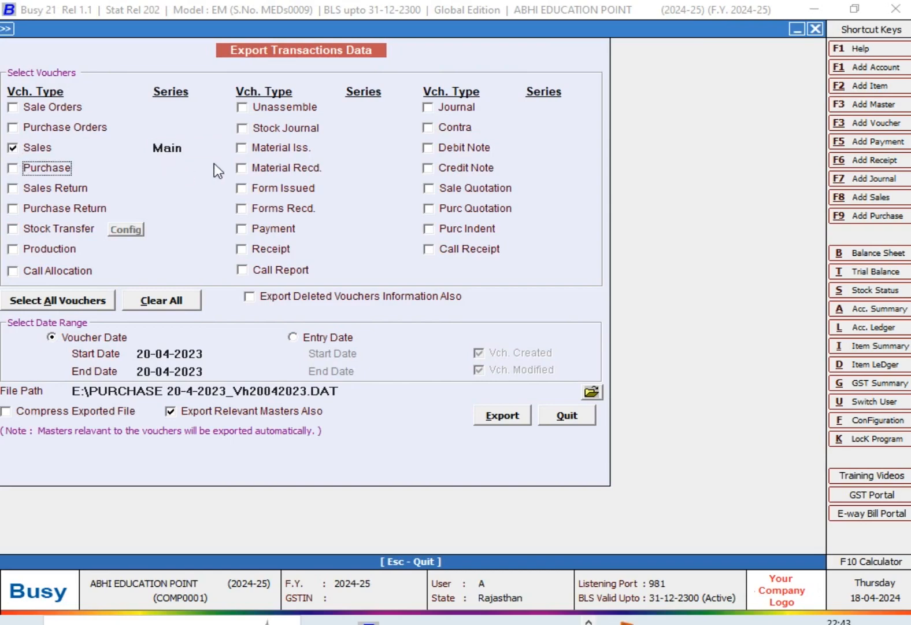
click(203, 151)
click(203, 151)
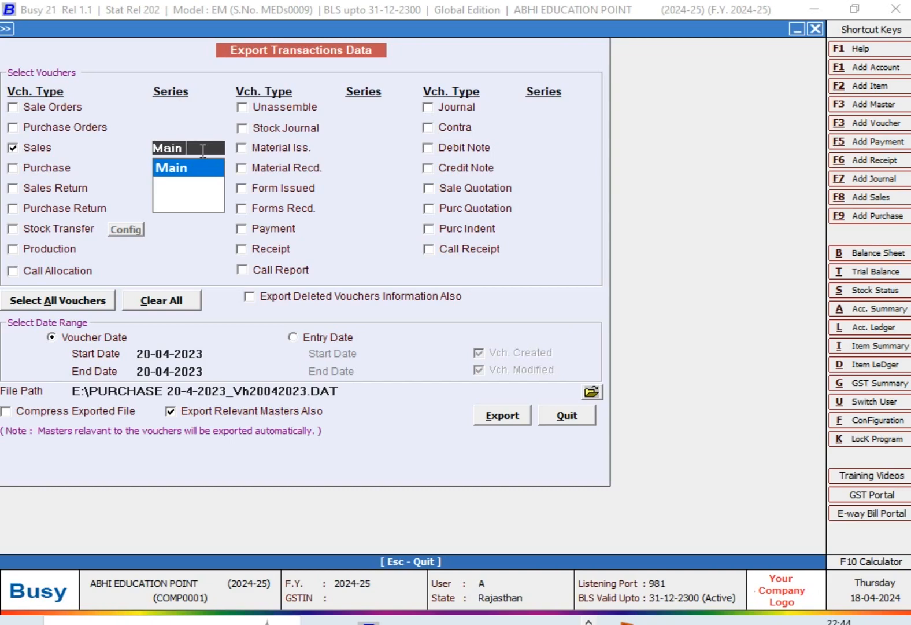
key(Return)
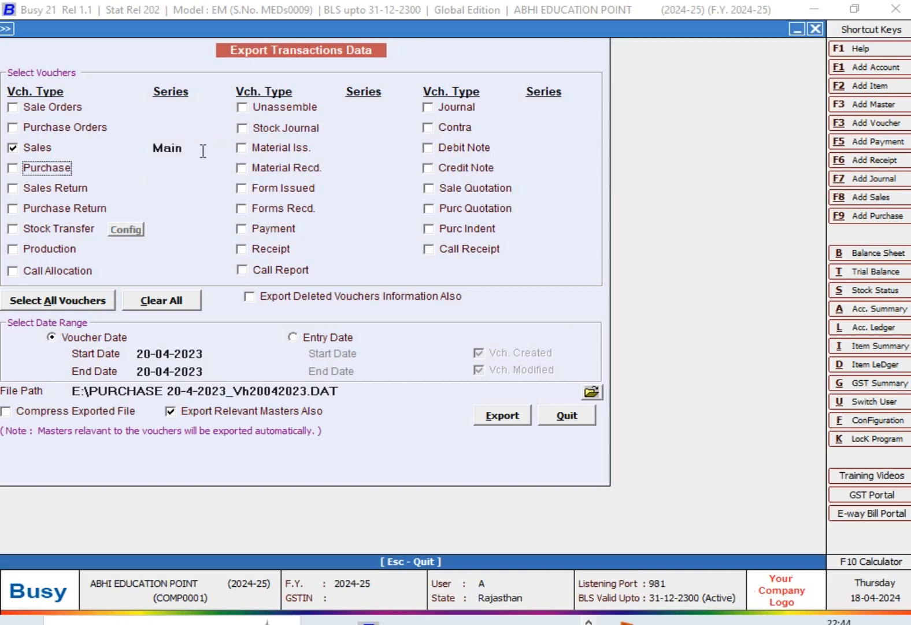
Step: Set the voucher date range for the export to start and end on 05-04-2024
click(210, 354)
key(BackSpace)
key(BackSpace)
key(BackSpace)
key(BackSpace)
key(BackSpace)
key(BackSpace)
key(BackSpace)
key(BackSpace)
key(BackSpace)
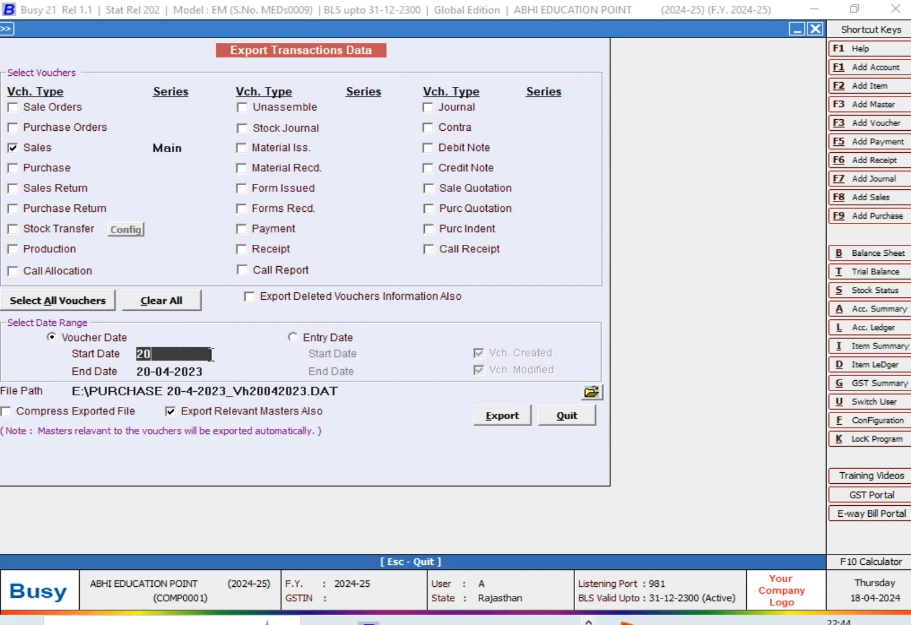
text(05-04-2024)
key(Return)
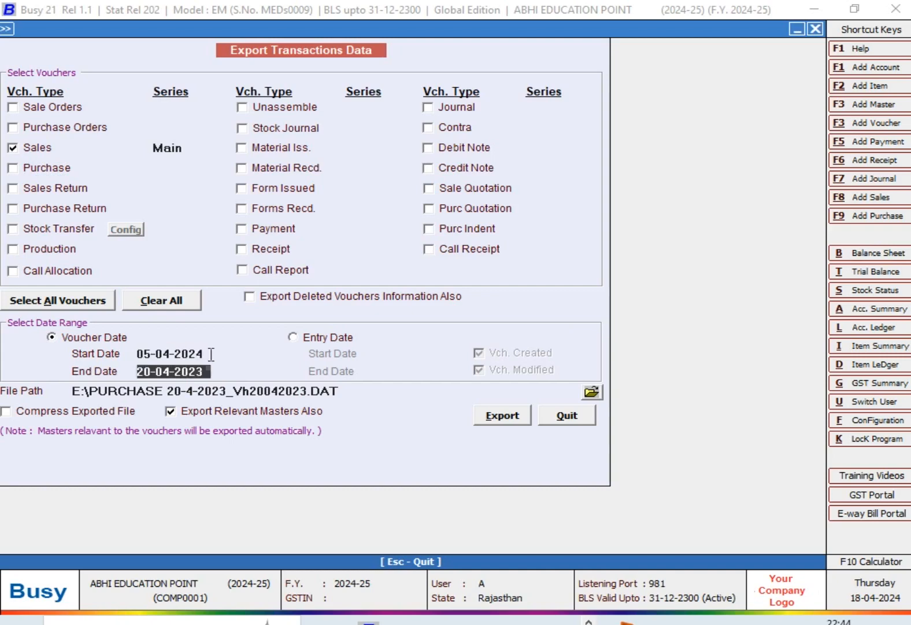
text(05-4-2024)
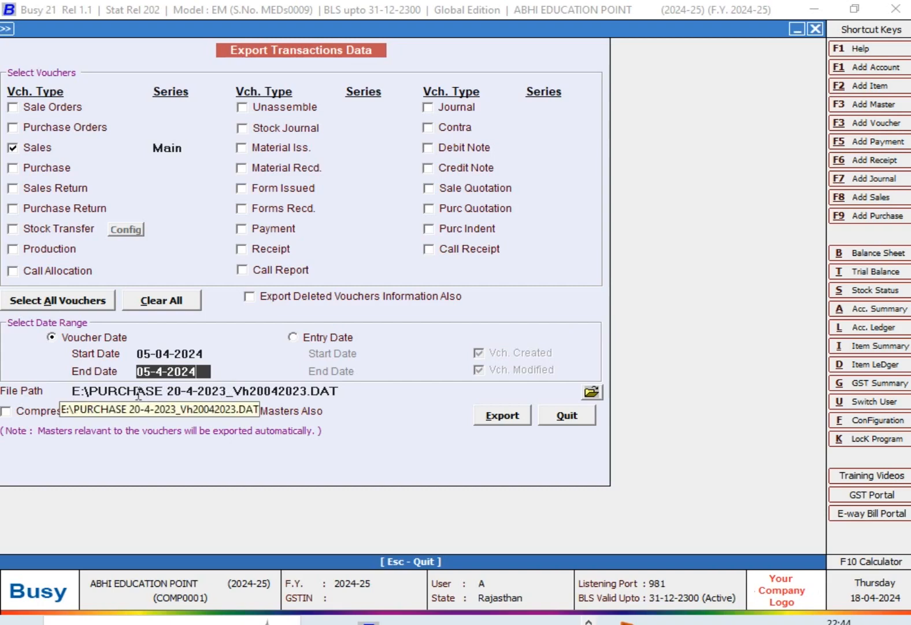
Step: Change the export file path to E:\SALES BILL NO.2_Vh20042023.DAT
click(223, 392)
key(BackSpace)
key(BackSpace)
key(BackSpace)
key(BackSpace)
key(BackSpace)
key(BackSpace)
key(BackSpace)
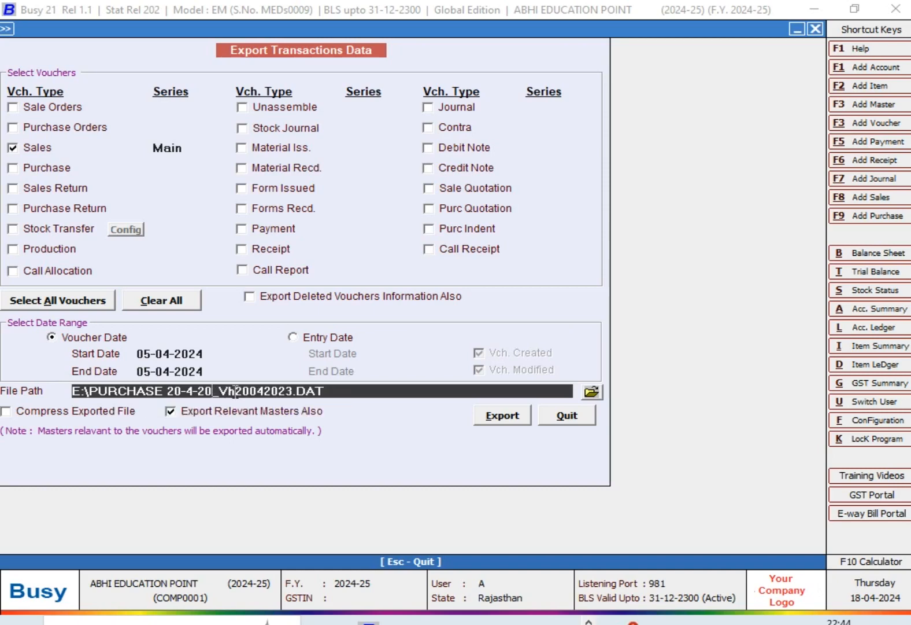
key(BackSpace)
key(BackSpace)
key(BackSpace)
key(BackSpace)
key(BackSpace)
key(BackSpace)
key(BackSpace)
key(BackSpace)
key(BackSpace)
key(BackSpace)
key(BackSpace)
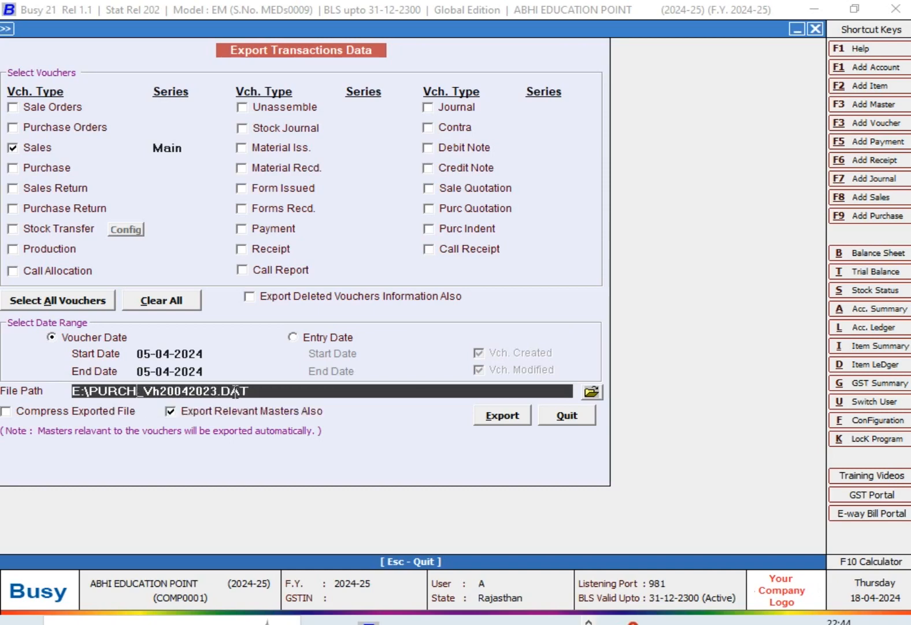
text(SALE)
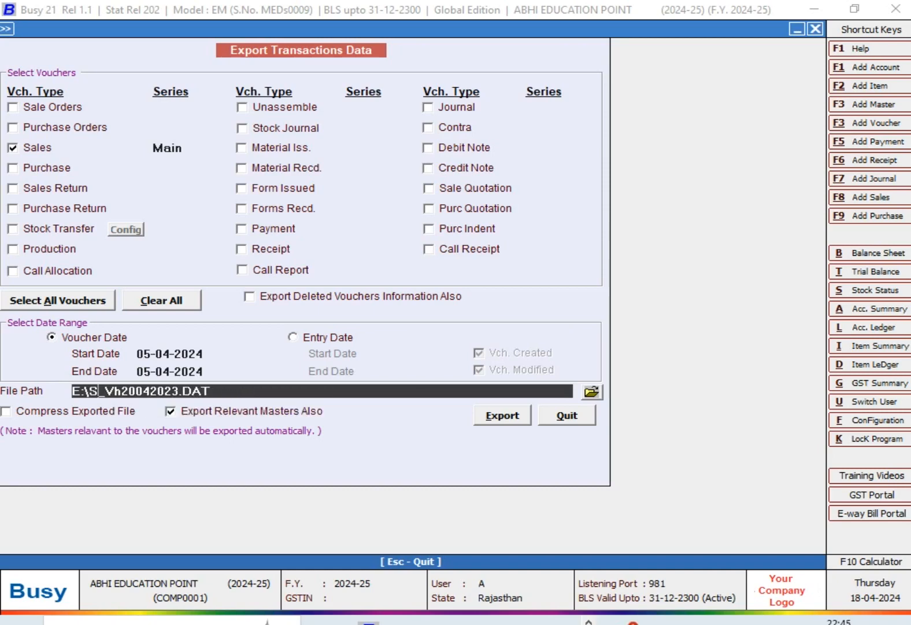
text(S BILL )
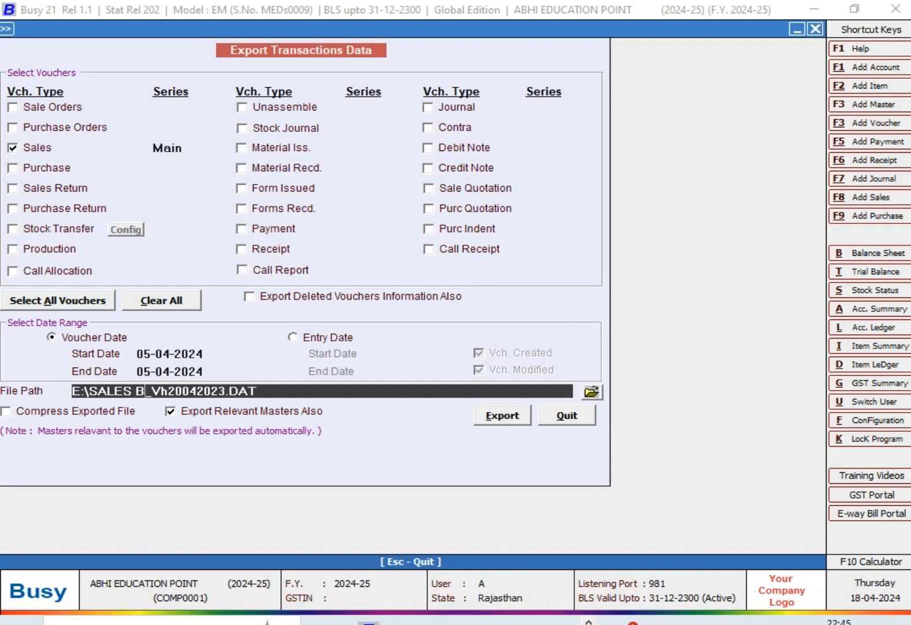
text(NO.2)
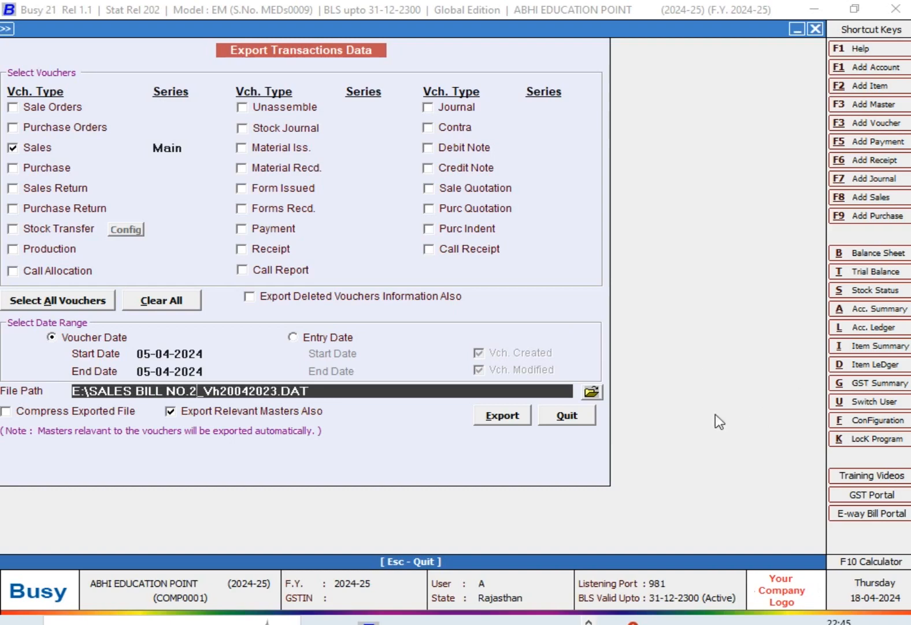
click(593, 394)
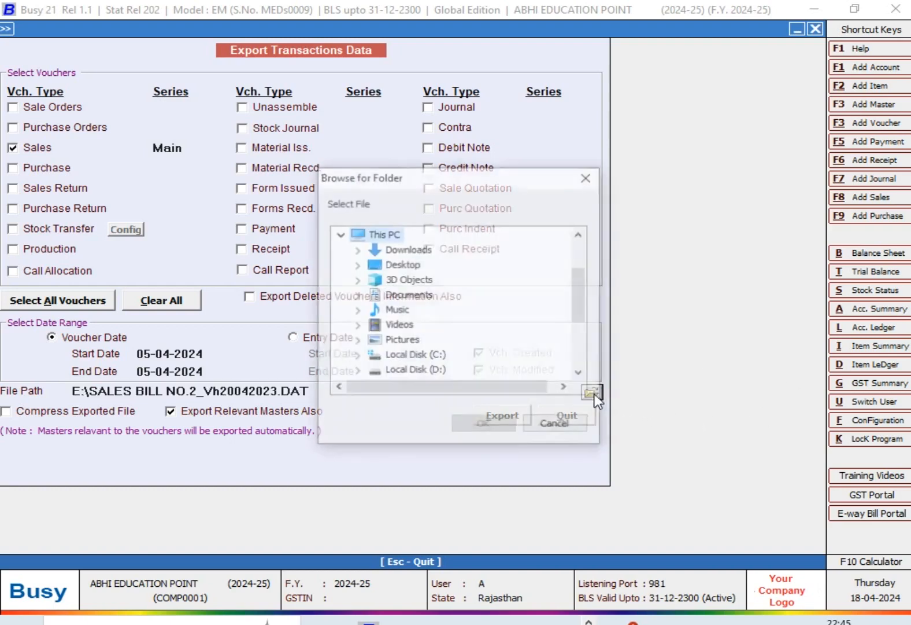
scroll(501, 338, down, 2)
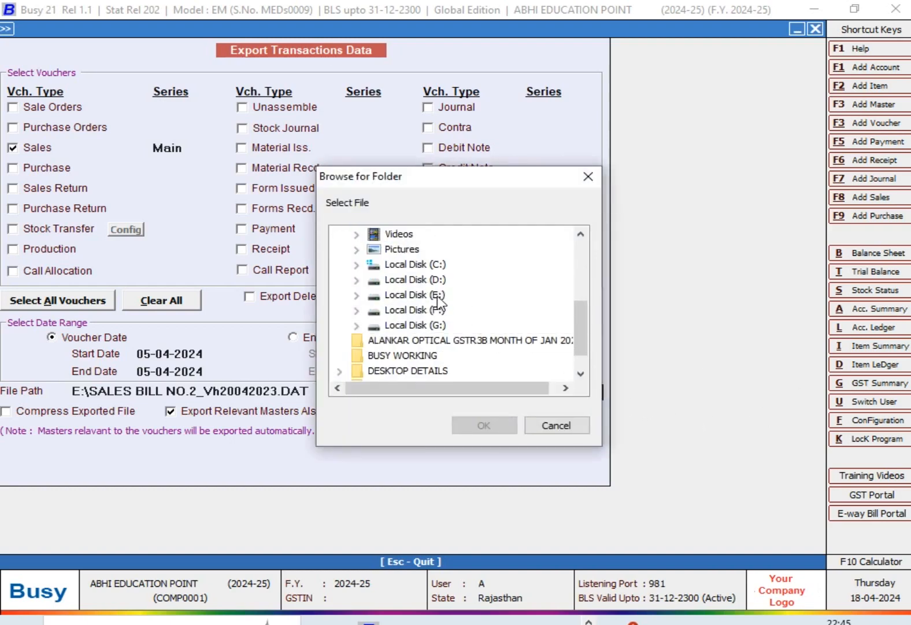
click(577, 426)
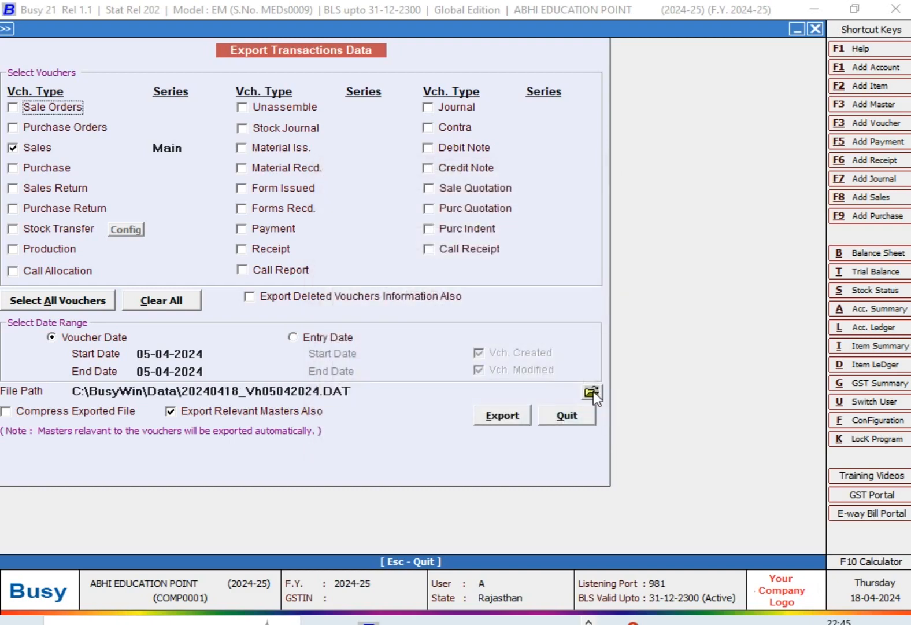
Step: Choose Local Disk (E:) as the destination folder for the exported file
click(591, 393)
scroll(479, 370, down, 3)
click(443, 265)
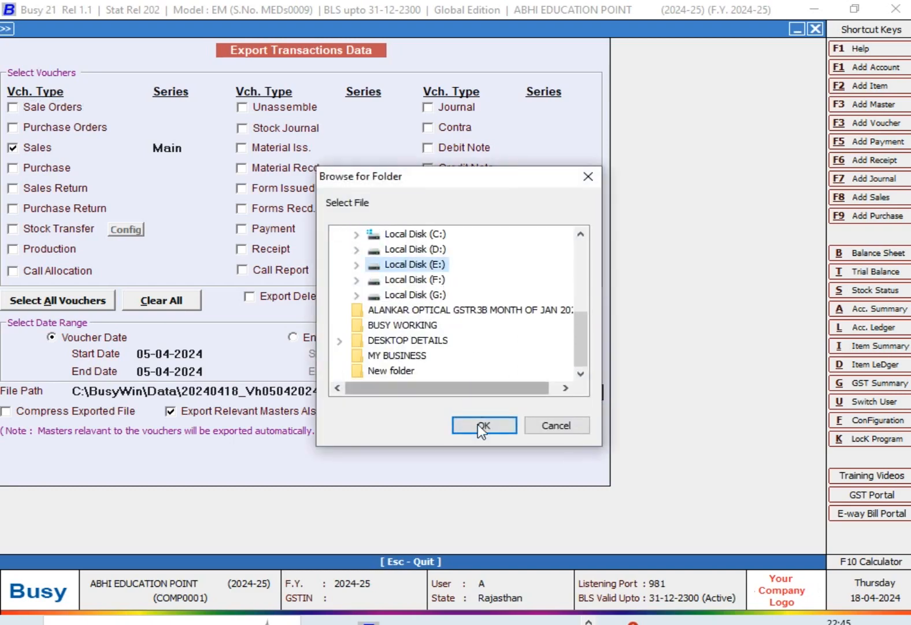
double_click(437, 266)
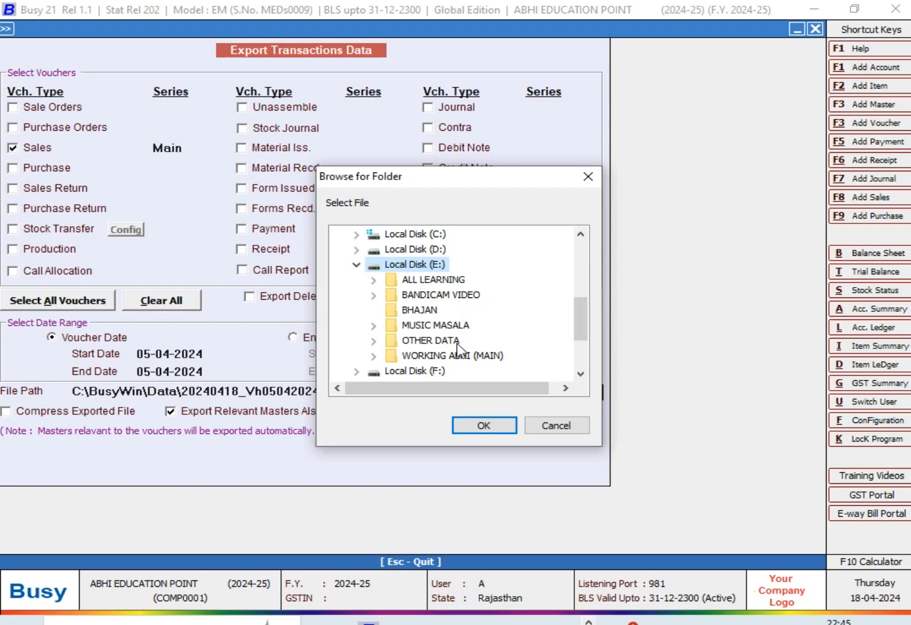
click(483, 430)
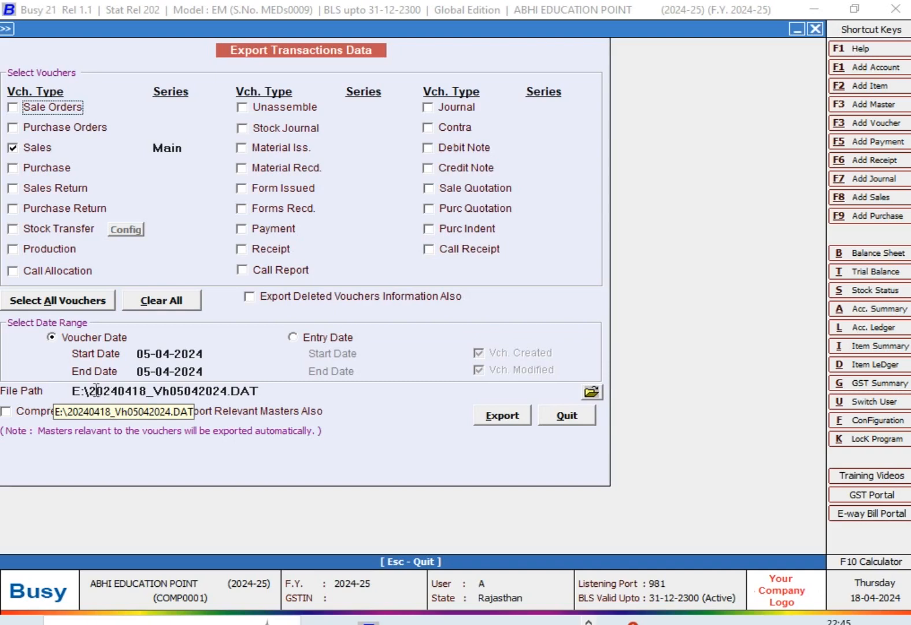
Step: Add "SALES BILL" before the export file's name so the path reads E:\SALES BILL 20240418_Vh05042024.DAT
click(120, 396)
click(91, 391)
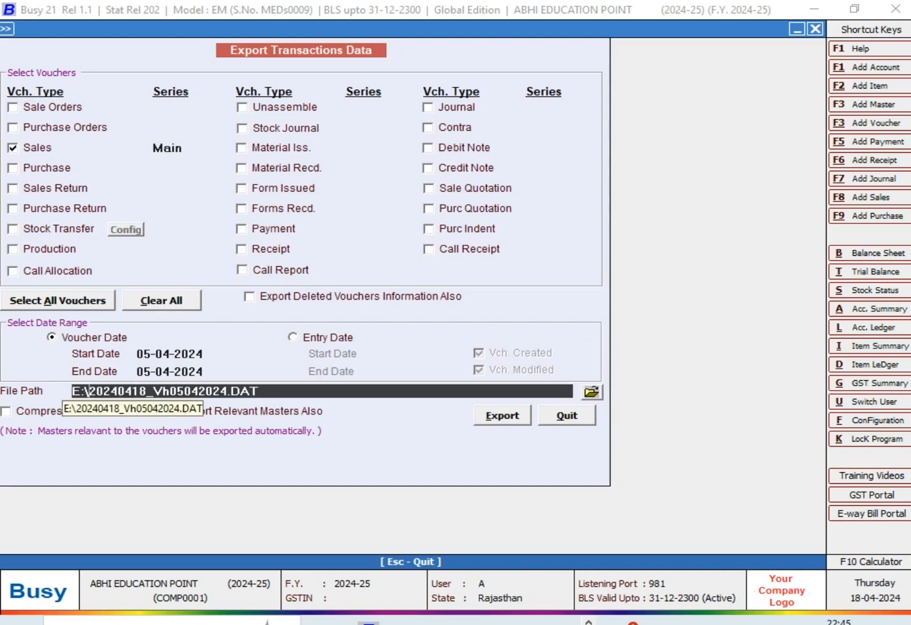
text(SALES BILL)
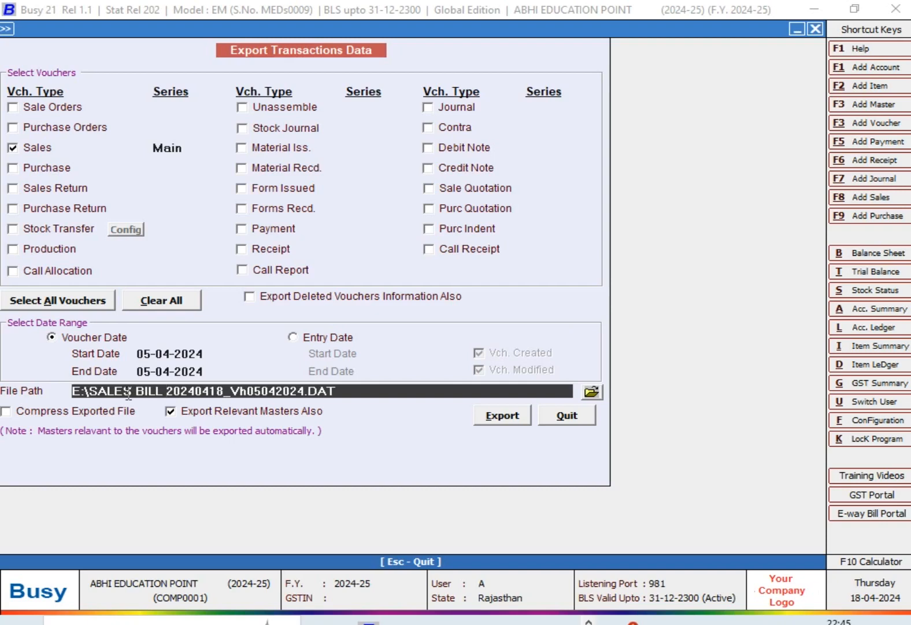
Step: Export the selected sales voucher data to the specified file and close the export form
click(500, 416)
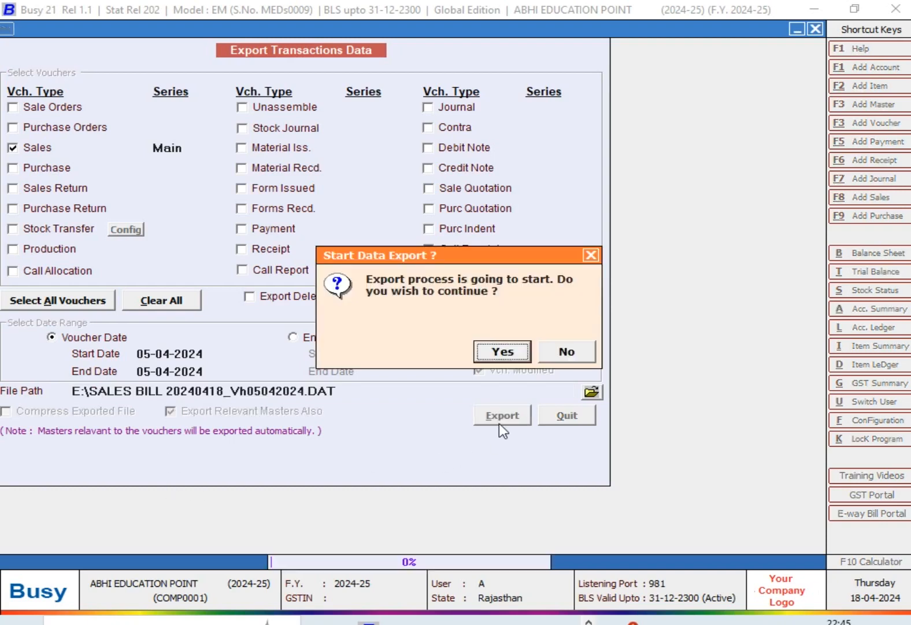
click(499, 359)
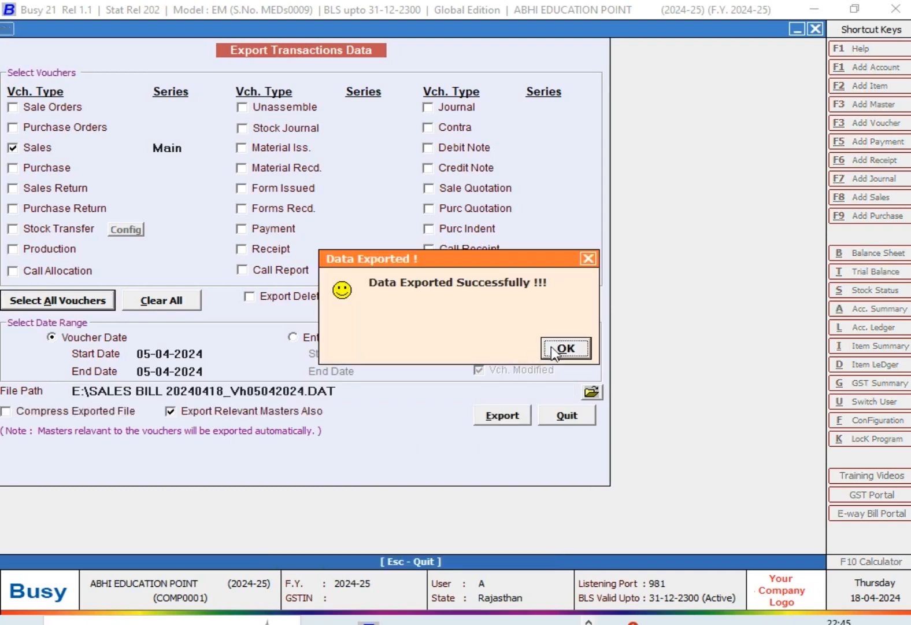
click(556, 349)
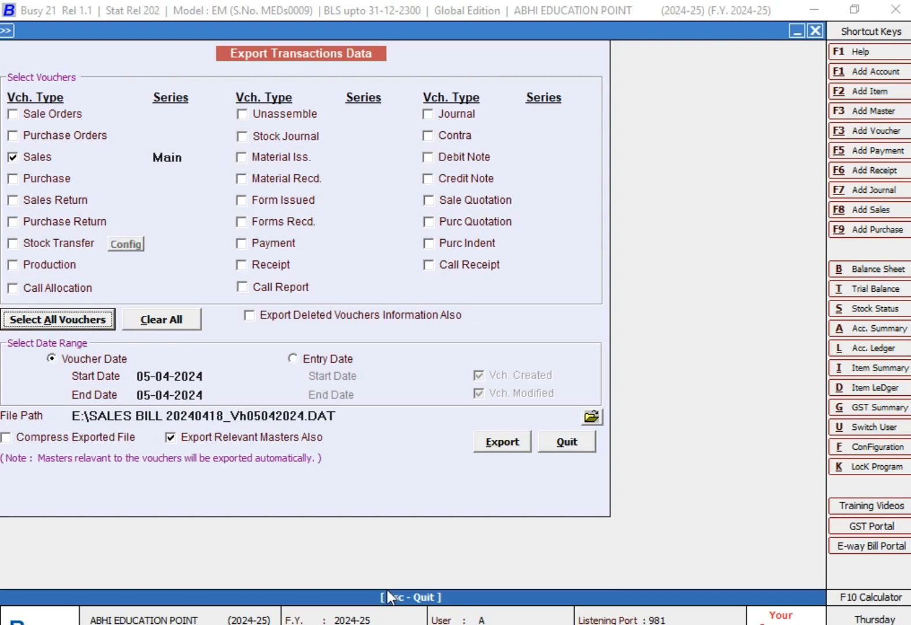
key(Escape)
key(Escape)
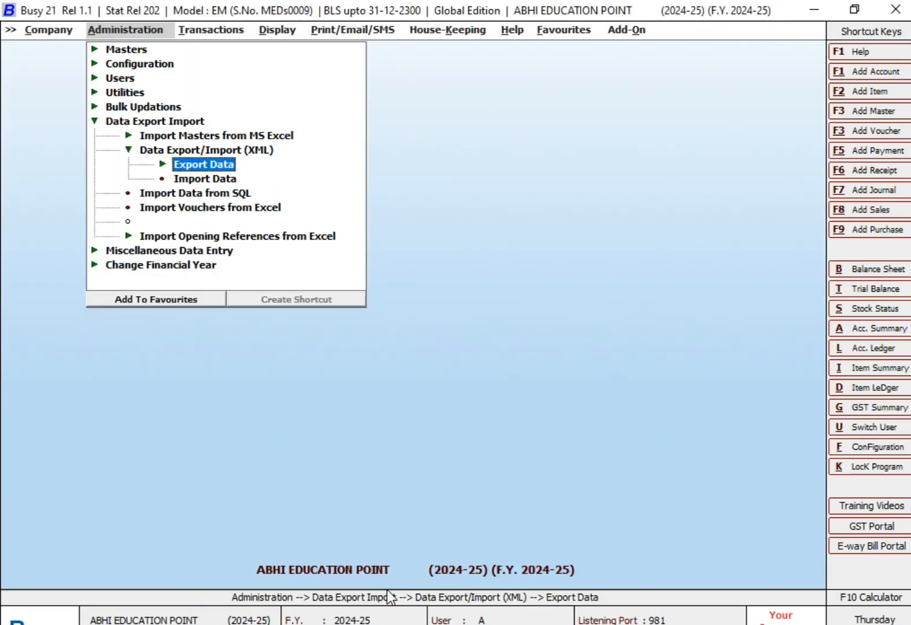
Step: Open the standard Sales Register for all parties and all voucher series, dated 05-04-2024 to 05-04-2024
key(Right)
key(Right)
key(Return)
key(Return)
key(Return)
key(Return)
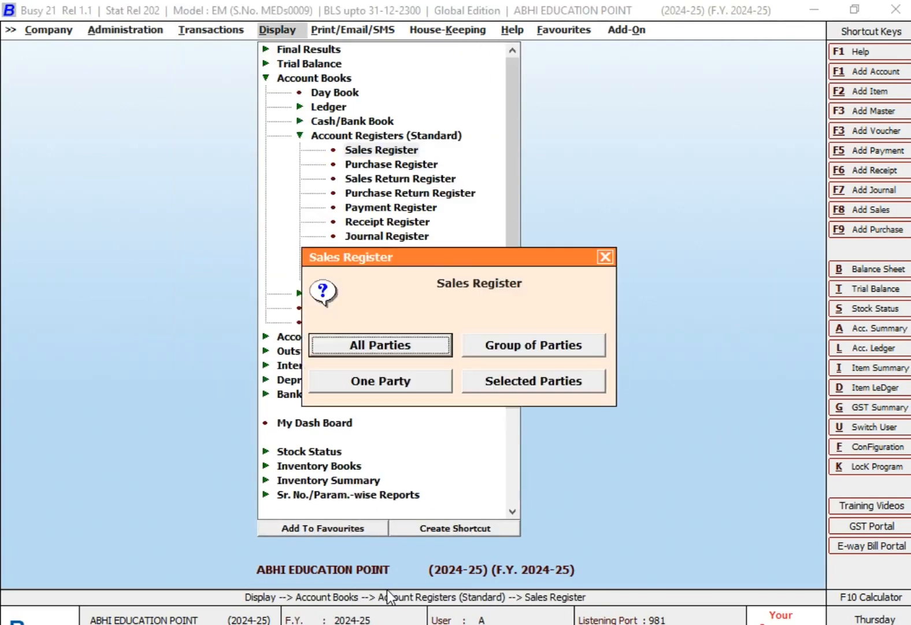
key(Return)
key(Return)
key(Return)
key(Return)
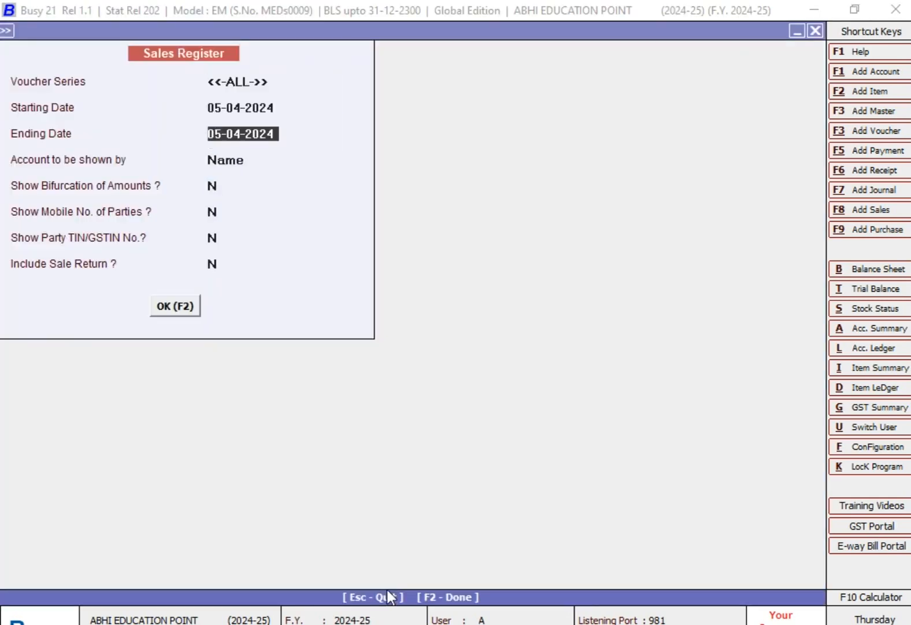
key(F2)
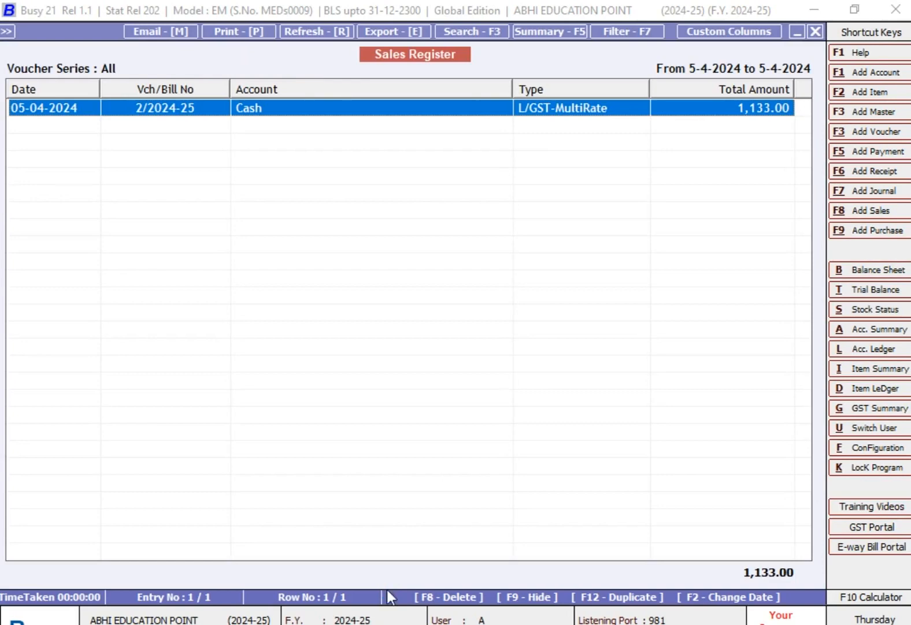
Step: Delete the 05-04-2024 Cash sales voucher from the Sales Register and leave the report
key(Return)
key(F8)
key(Return)
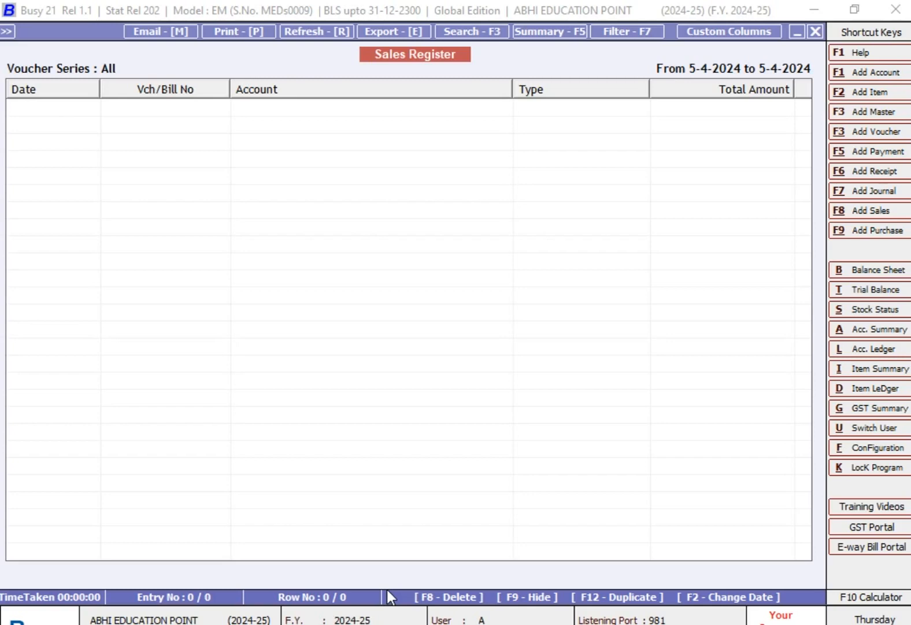
key(Escape)
key(Escape)
key(Escape)
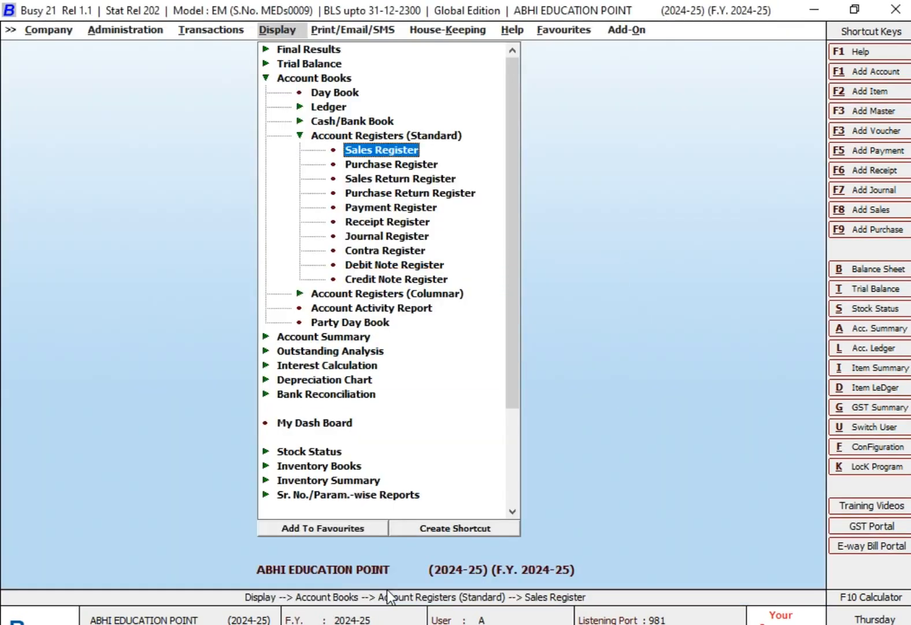
Step: Open the Import Data form for XML data export/import
key(Left)
key(Left)
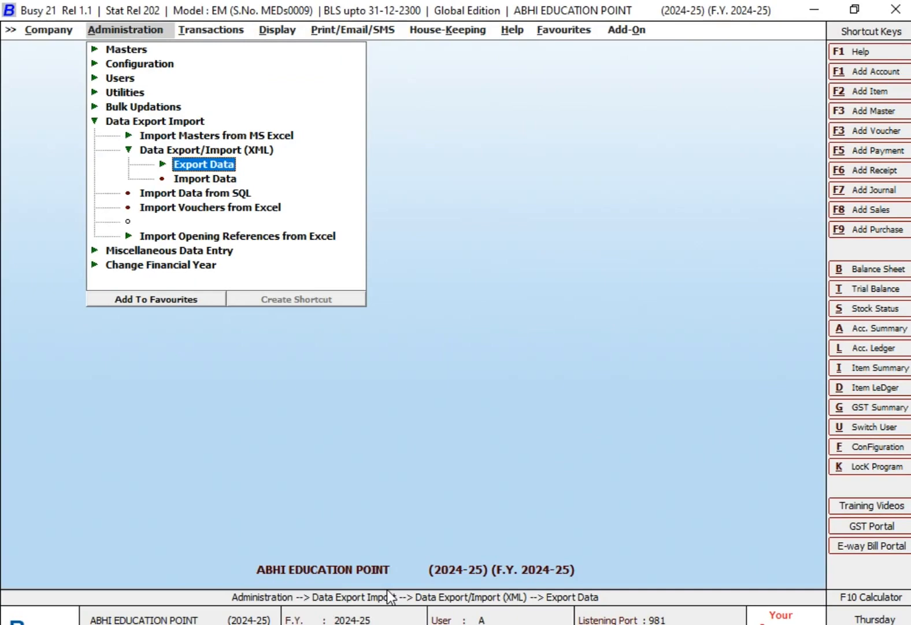
key(Escape)
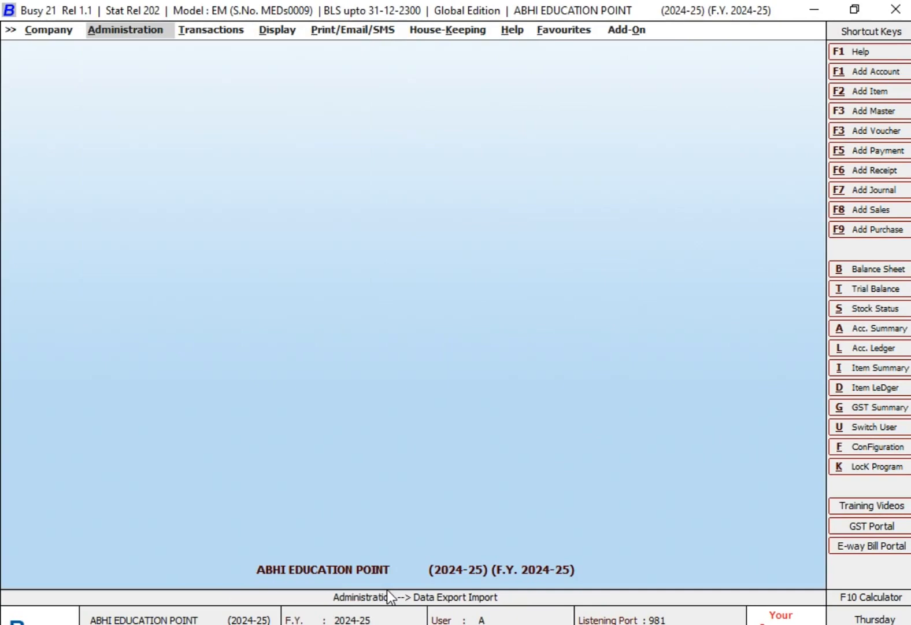
key(Return)
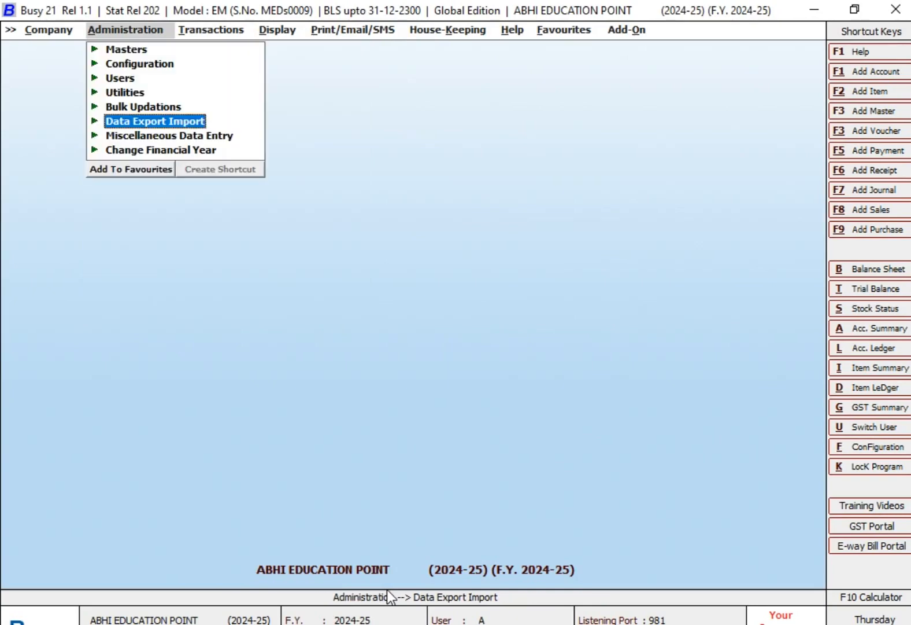
key(Return)
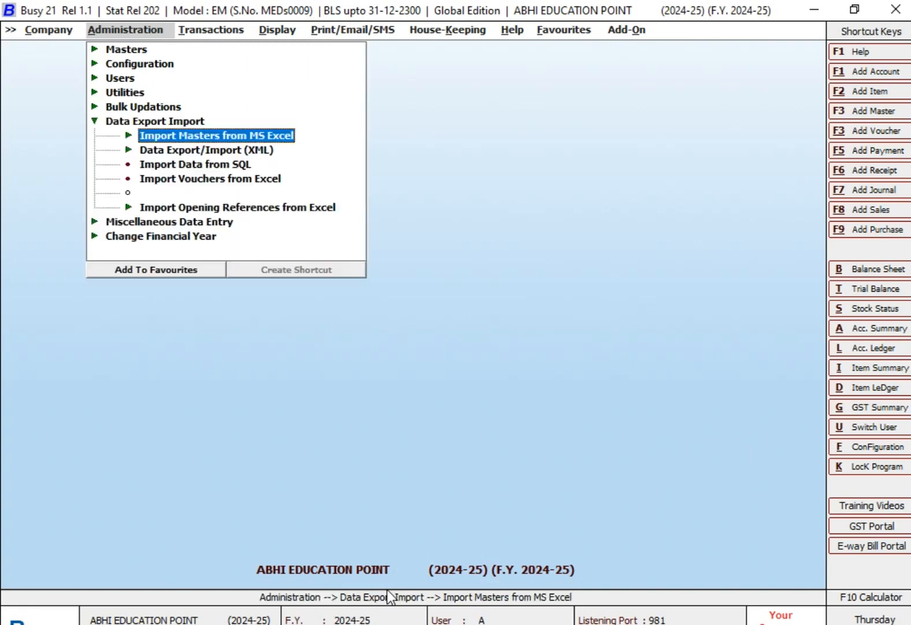
key(Down)
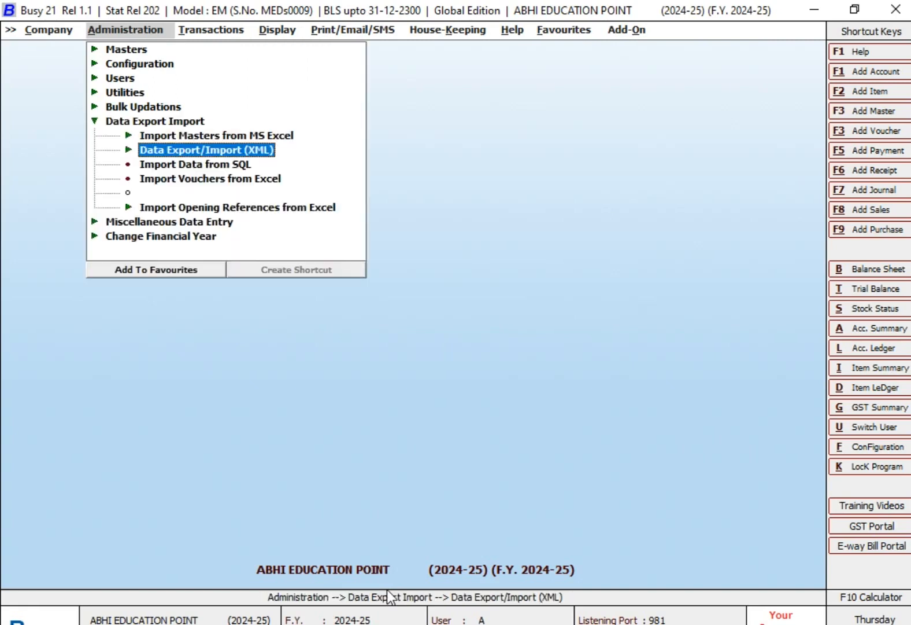
key(Return)
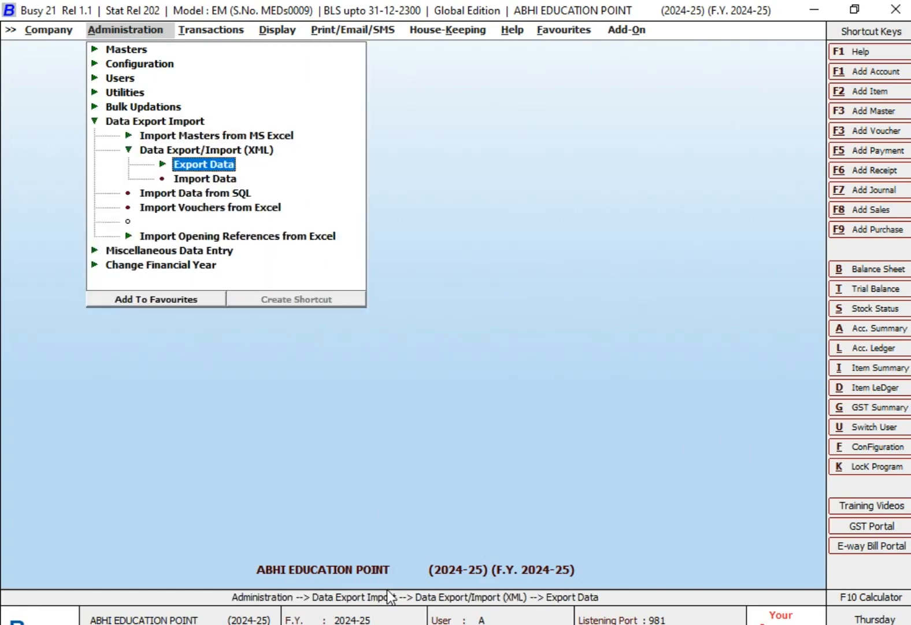
key(Down)
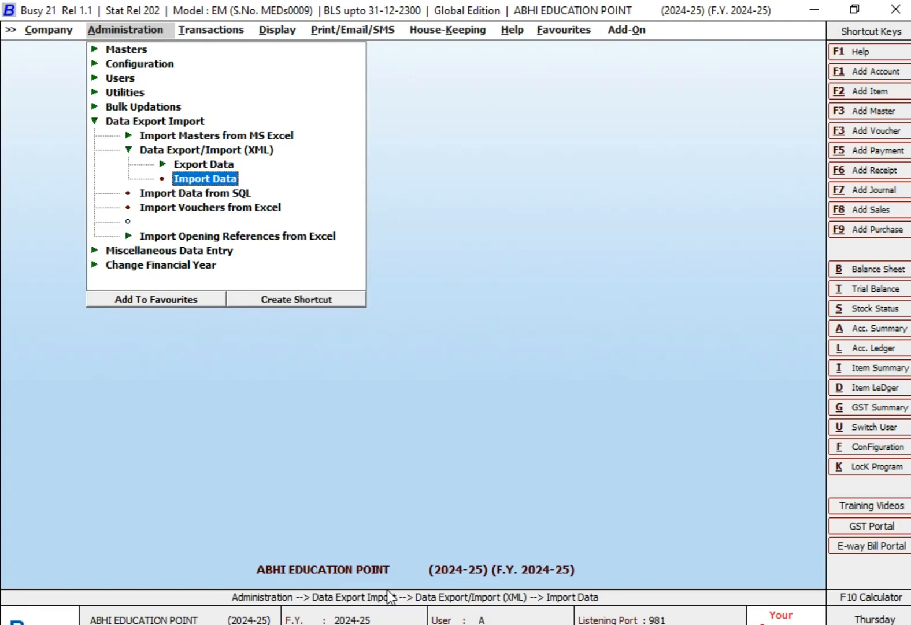
key(Return)
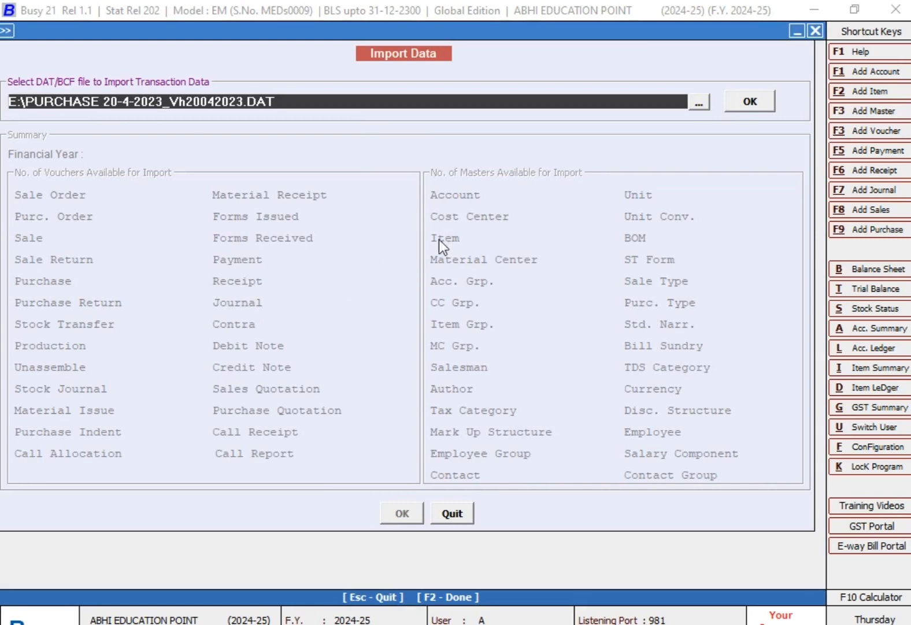
Step: Load SALES BILL 20240418_Vh05042024.DAT from Local Disk (E:) as the transaction data file to import
click(699, 105)
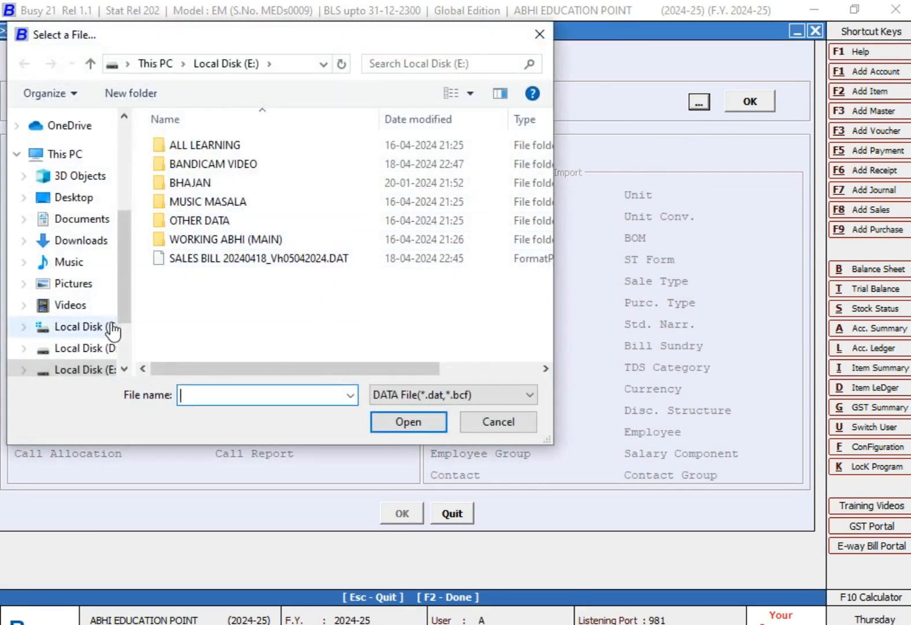
click(240, 259)
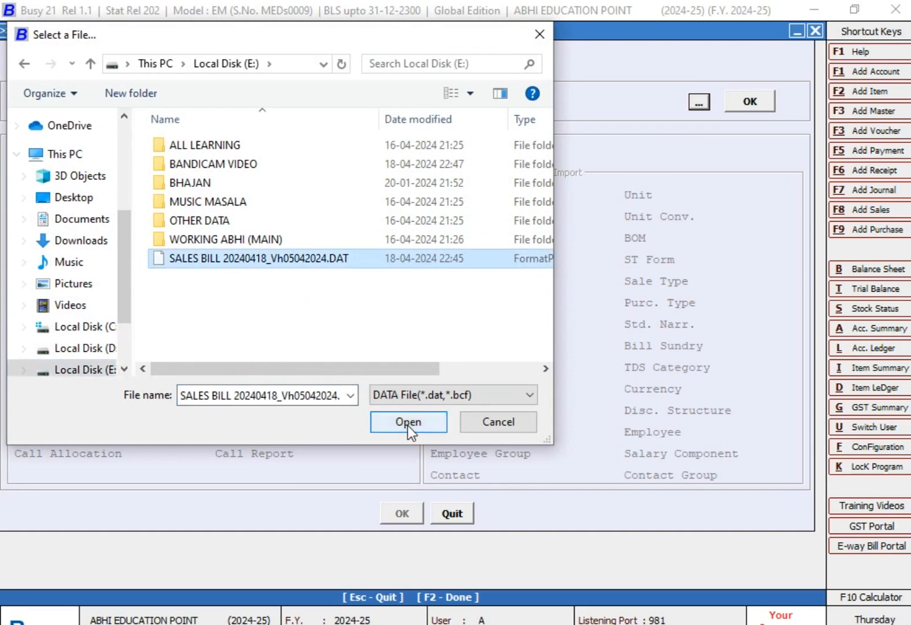
click(408, 425)
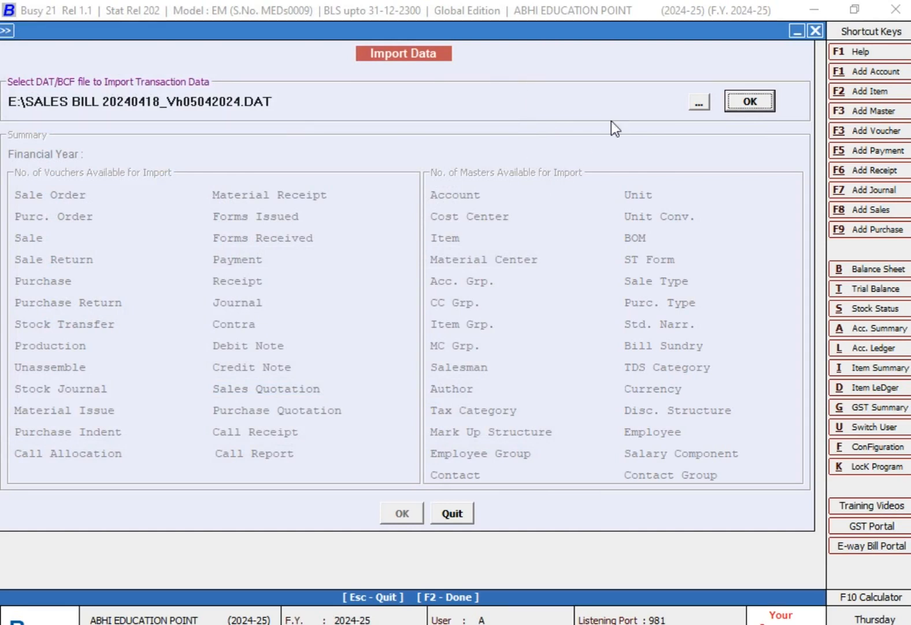
click(752, 103)
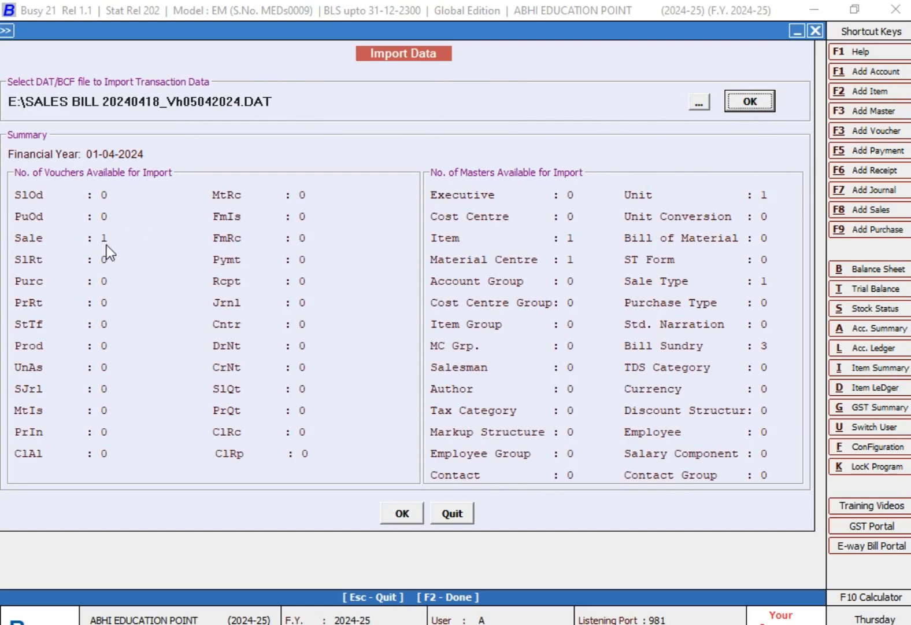
Step: Import the Sales voucher as a new voucher, updating opening balances for new masters only, and close the import
click(400, 514)
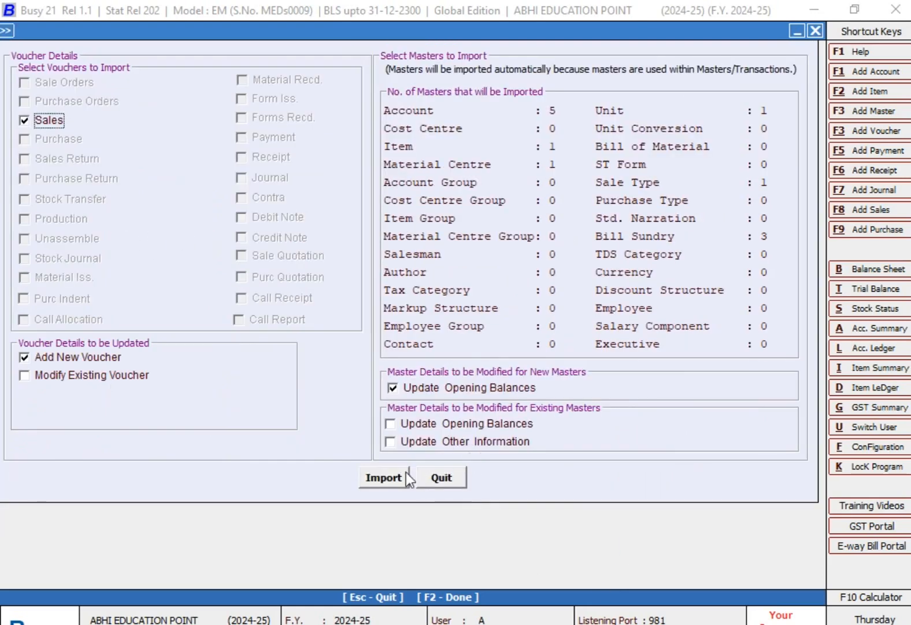
click(396, 481)
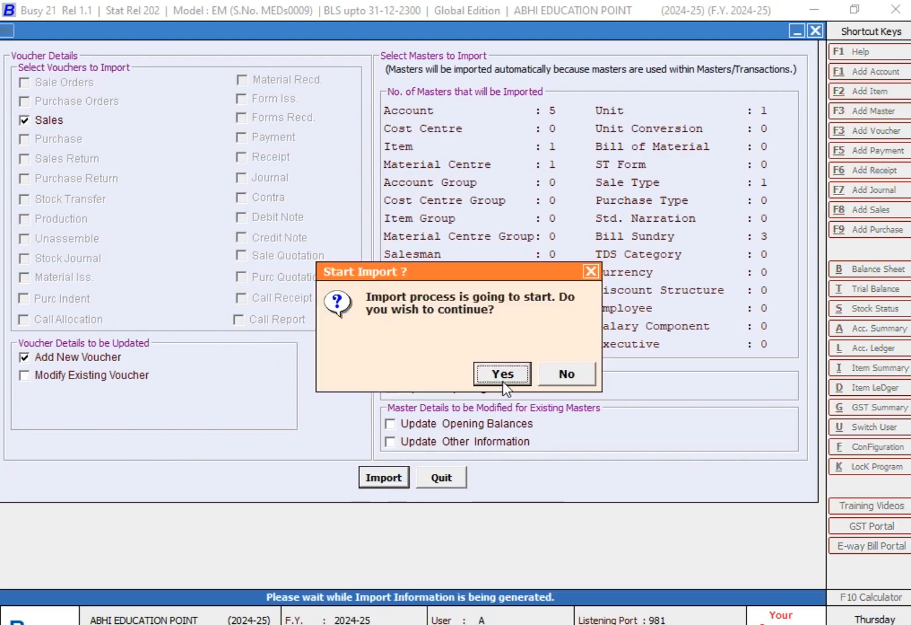
click(503, 383)
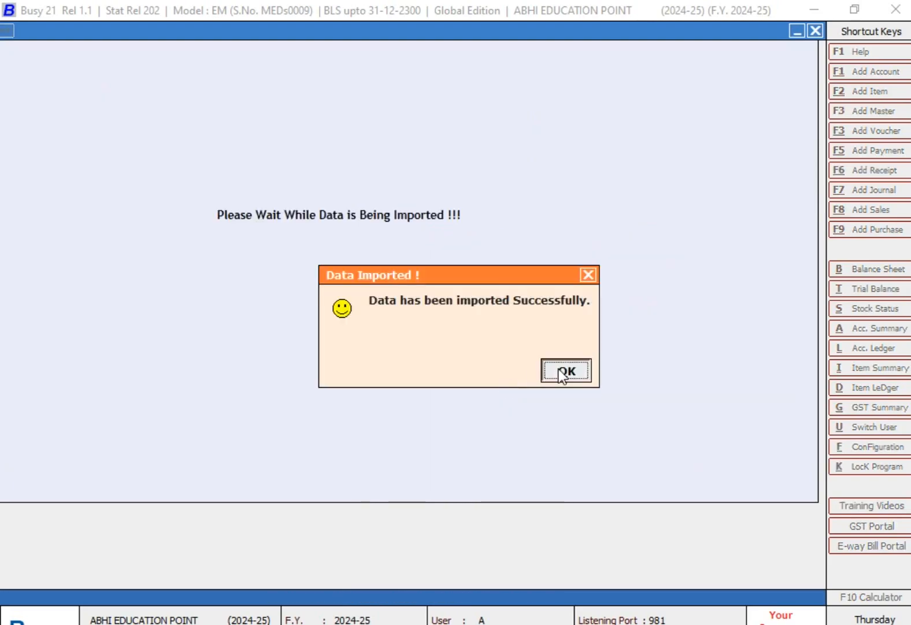
click(560, 370)
key(Escape)
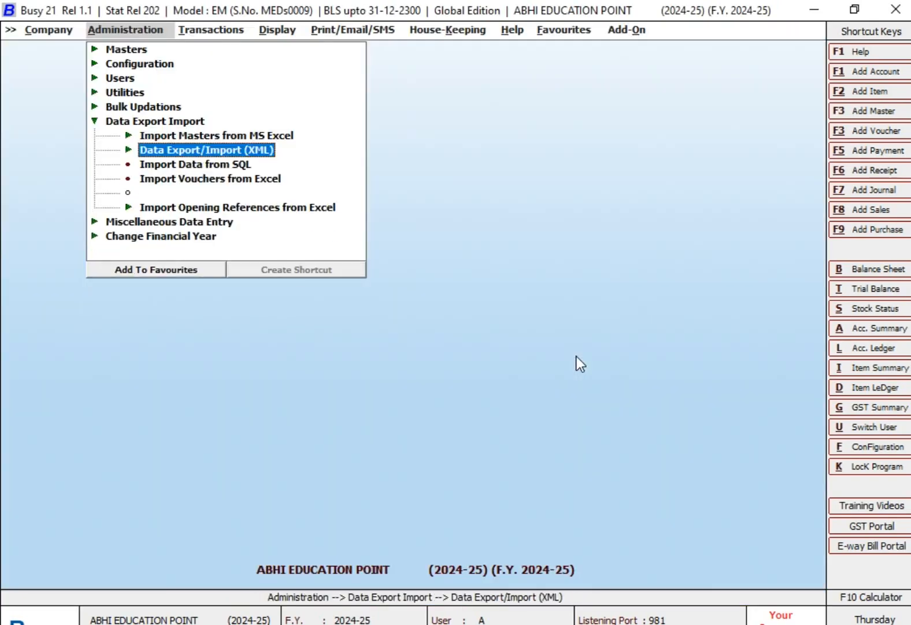
Step: Display the Sales Register for all parties on 05-04-2024 to check for the imported sales voucher
key(Escape)
key(alt+d)
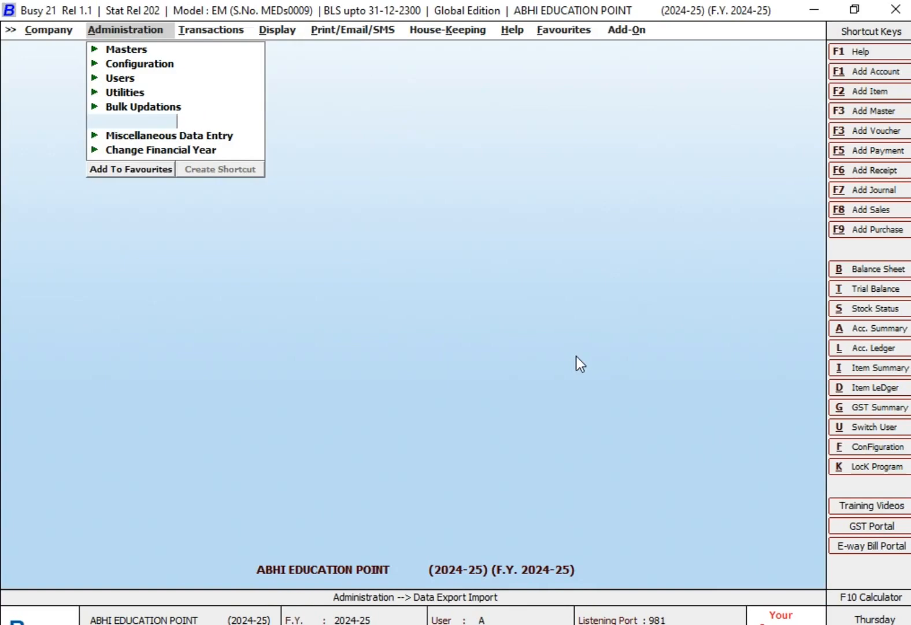
key(Return)
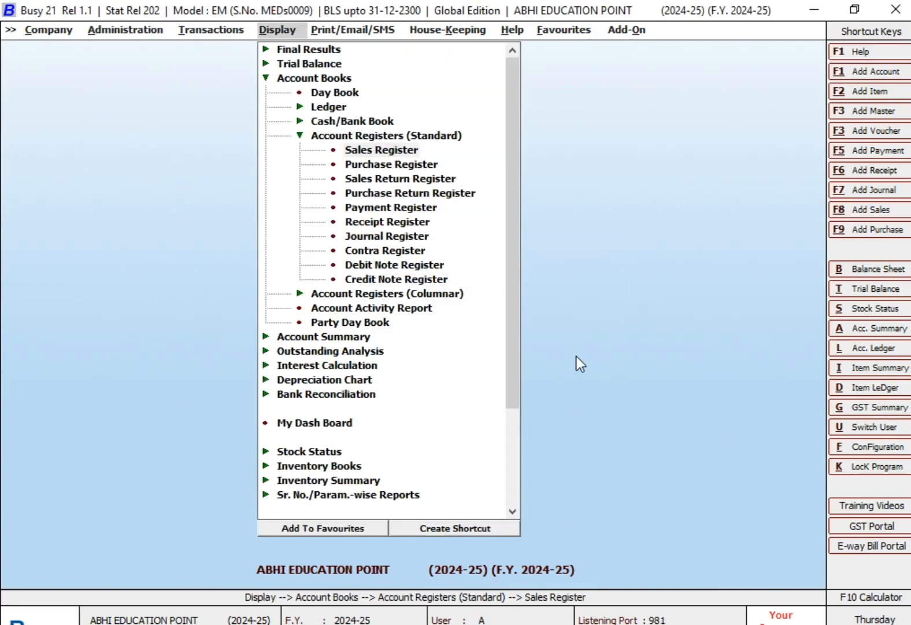
key(Return)
key(Return)
key(Return)
key(Return)
key(Return)
key(F2)
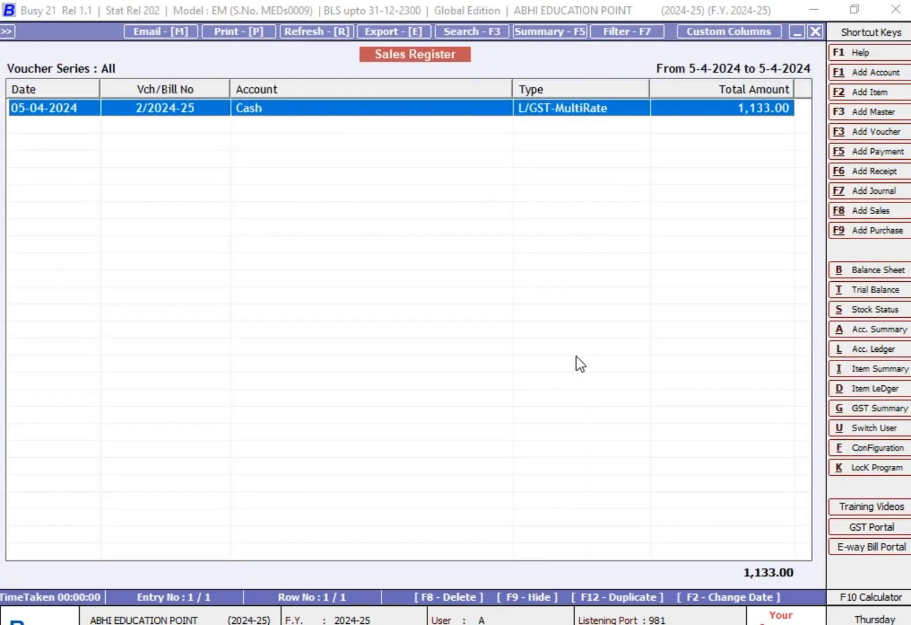